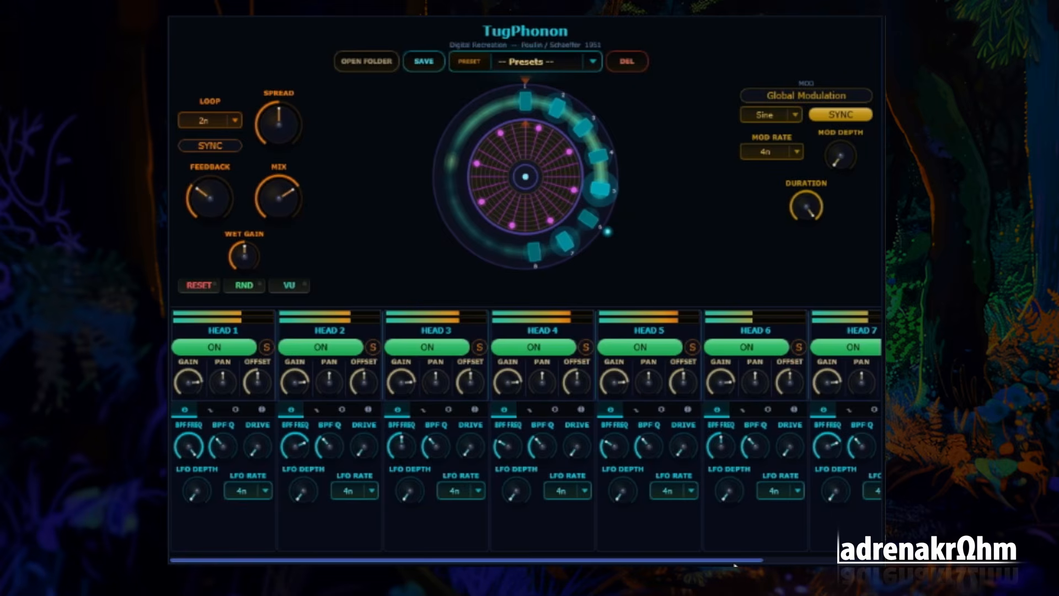
# Look over all eight head strips, then view Head 3's modulation and tremolo/ring settings
pyautogui.moveTo(749, 561); pyautogui.dragTo(436, 562)
pyautogui.moveTo(724, 561); pyautogui.dragTo(841, 560)
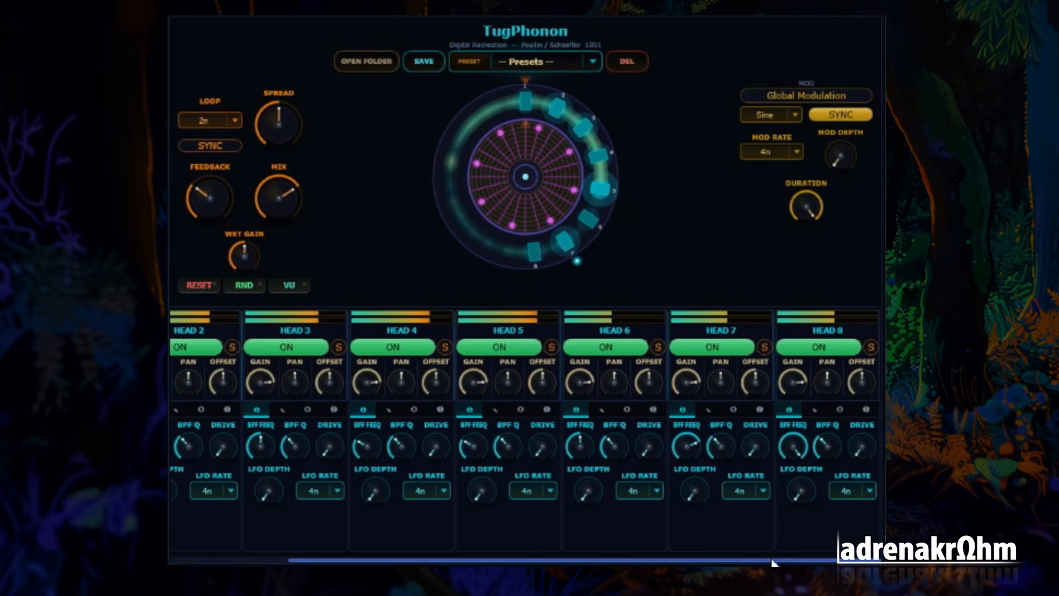
pyautogui.moveTo(769, 561); pyautogui.dragTo(566, 562)
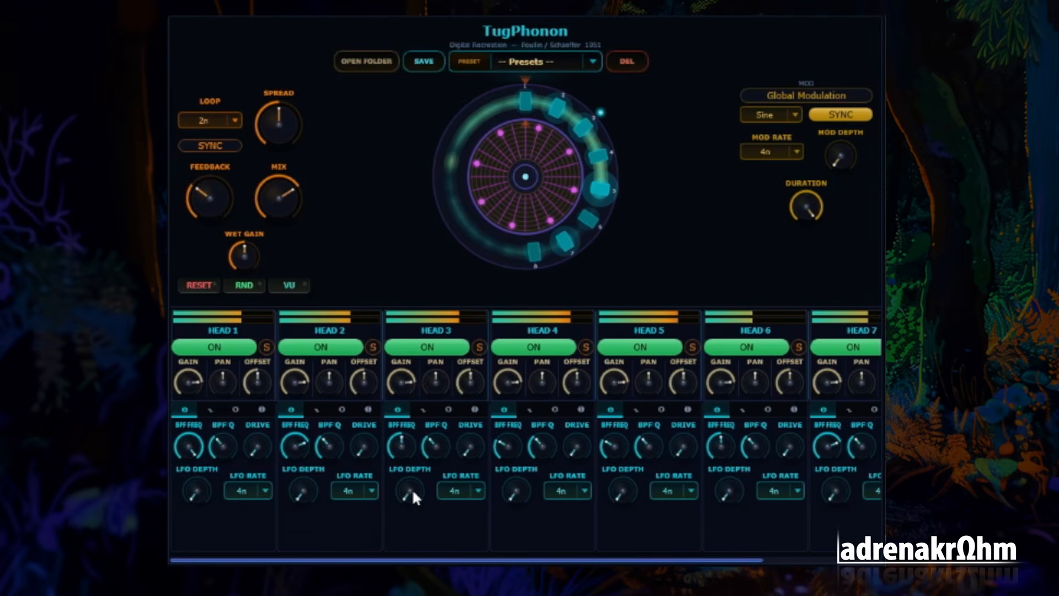
pyautogui.click(422, 409)
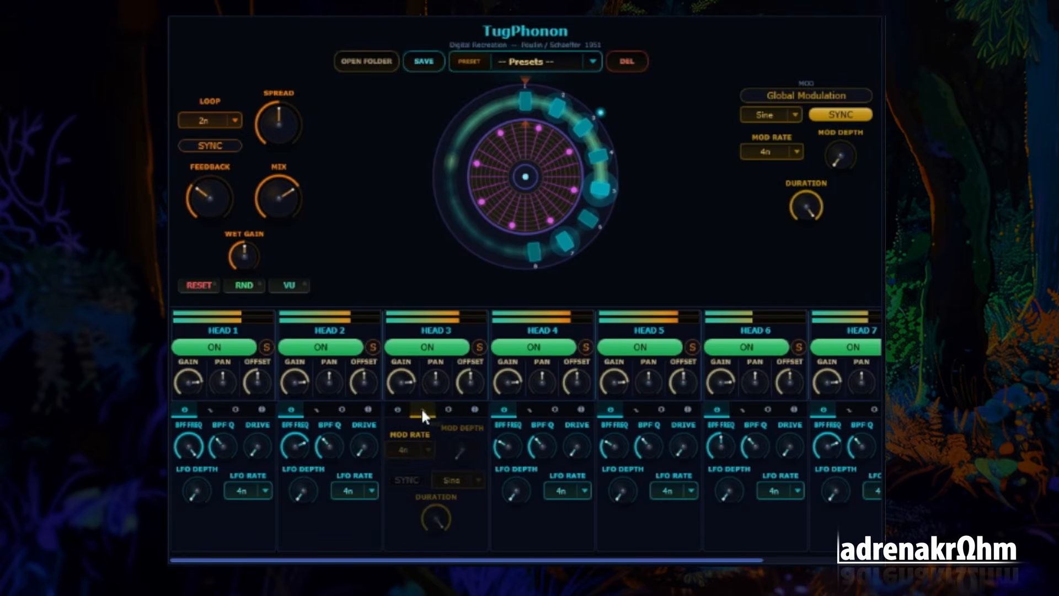
pyautogui.click(450, 410)
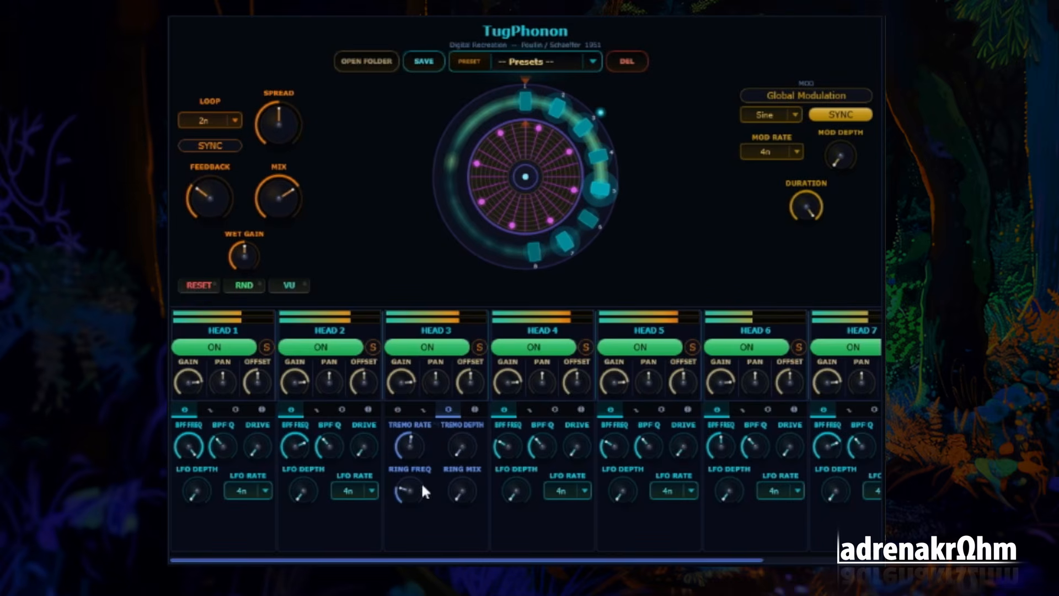
# Set the resonator type of Head 3 to Comb
pyautogui.click(475, 410)
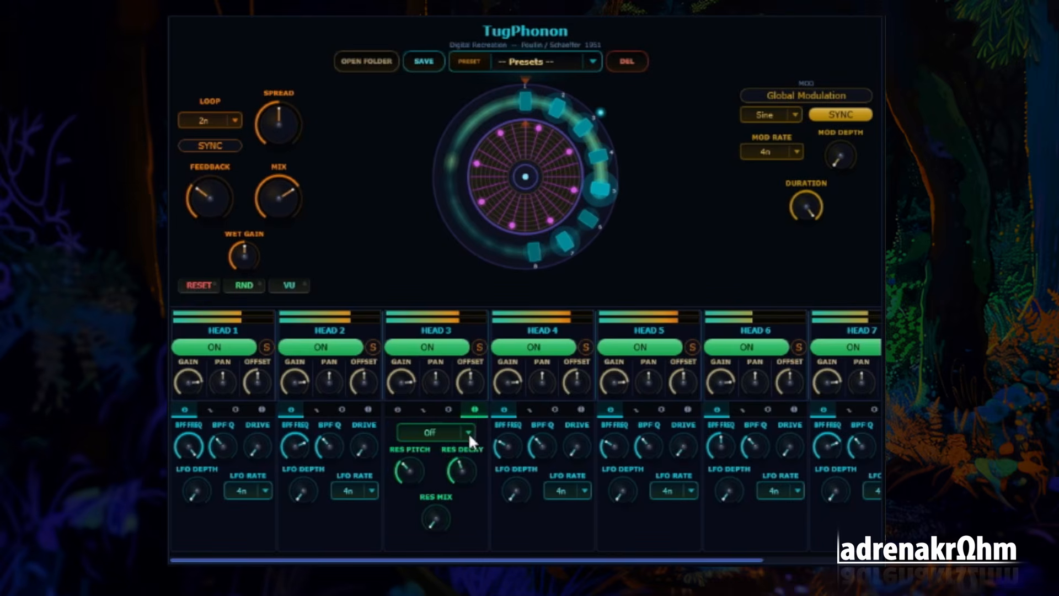
pyautogui.click(469, 433)
pyautogui.click(469, 433)
pyautogui.click(458, 430)
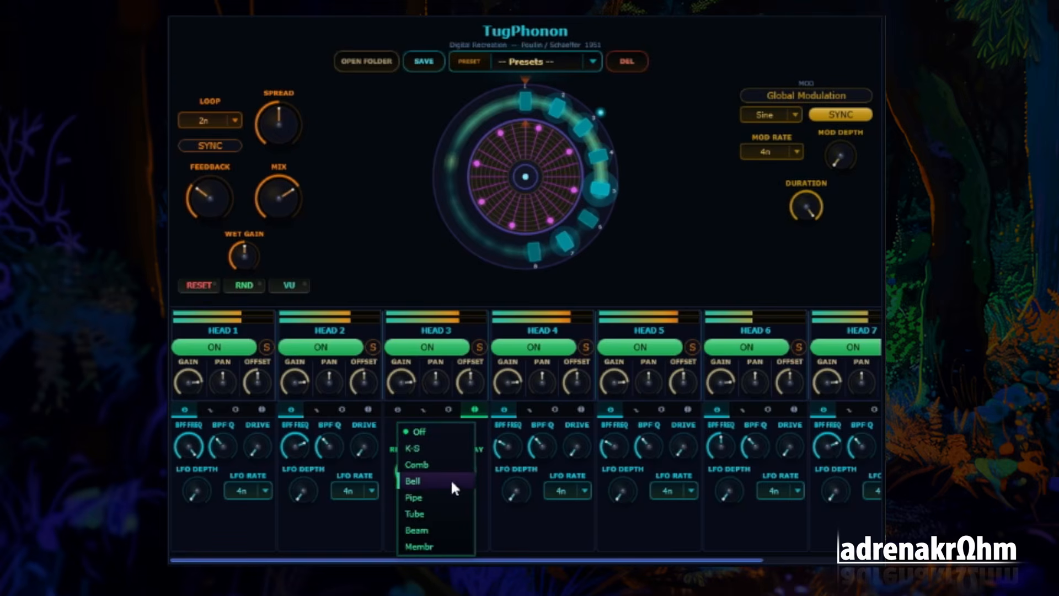
pyautogui.click(441, 466)
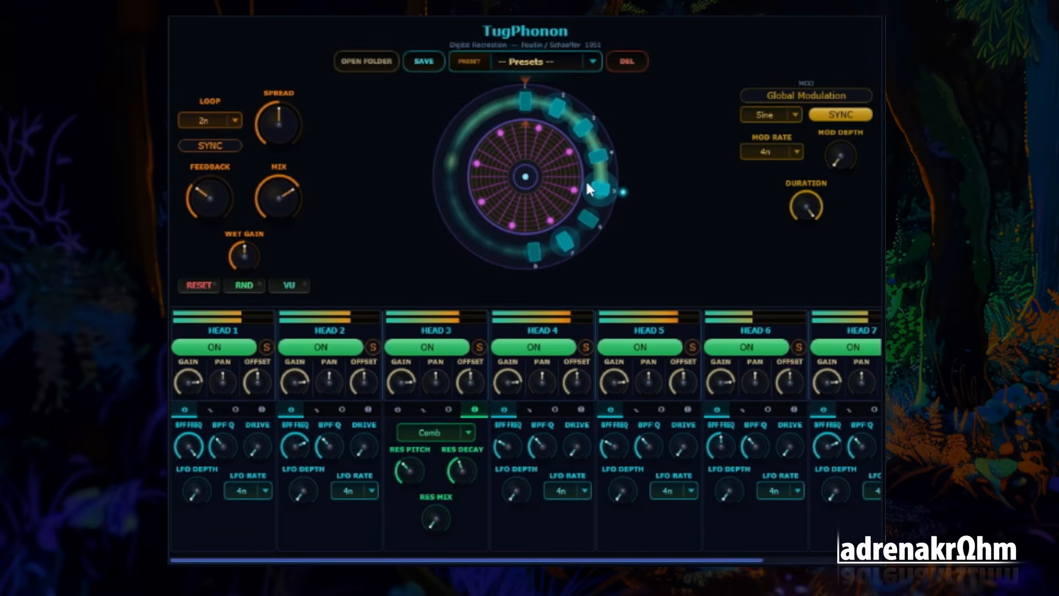
# Set the spread to its maximum and the loop length to 1n
pyautogui.moveTo(282, 137); pyautogui.dragTo(294, 33)
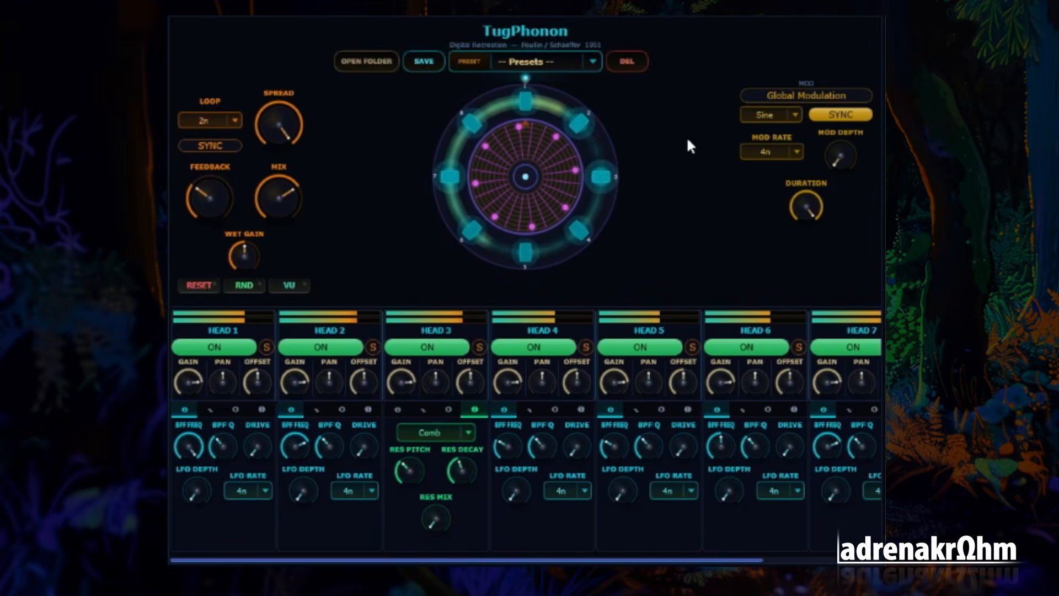
pyautogui.click(210, 121)
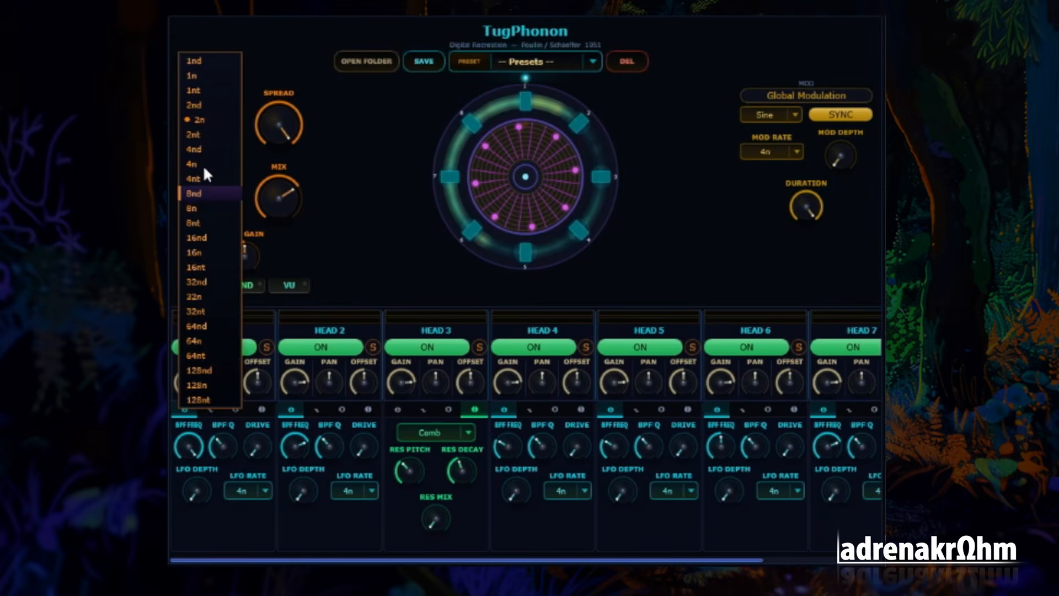
pyautogui.click(203, 76)
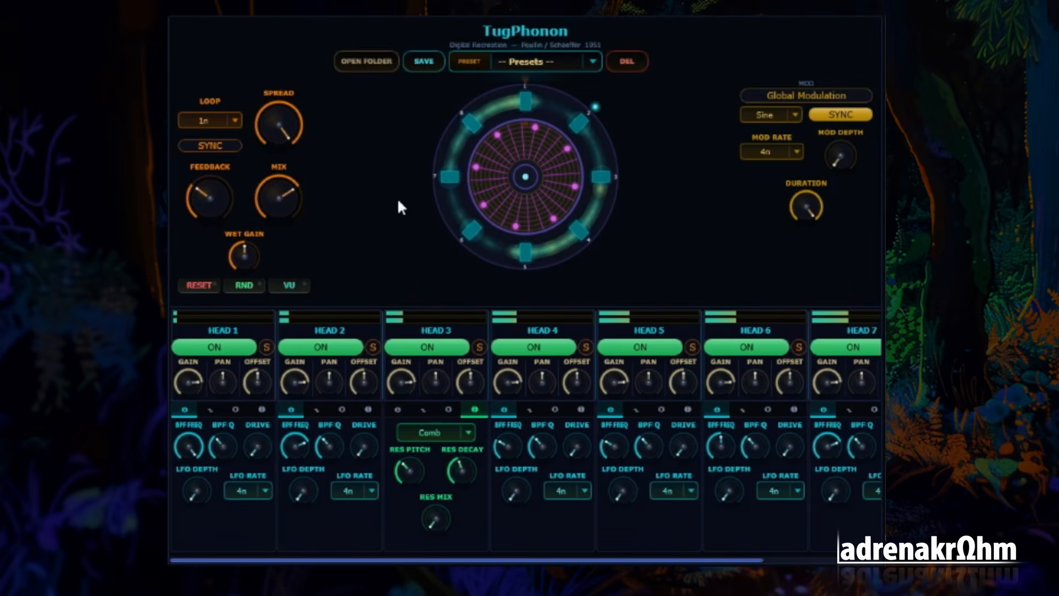
# Pan the eight heads alternately hard left and hard right, with odd heads left and even heads right
pyautogui.moveTo(230, 383); pyautogui.dragTo(239, 440)
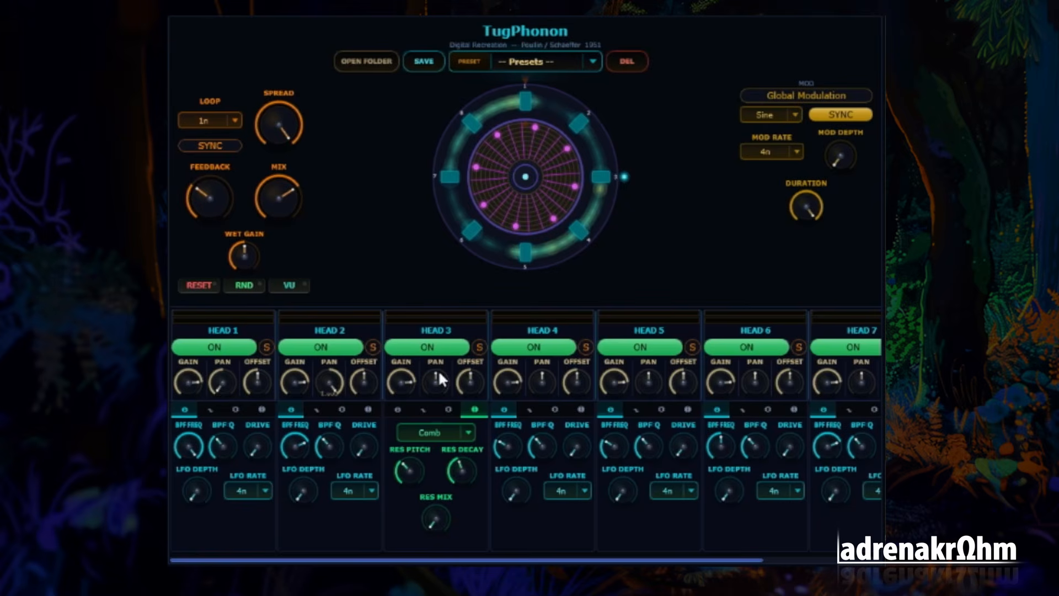
pyautogui.moveTo(438, 370); pyautogui.dragTo(750, 414)
pyautogui.moveTo(759, 377); pyautogui.dragTo(856, 442)
pyautogui.moveTo(870, 404); pyautogui.dragTo(871, 511)
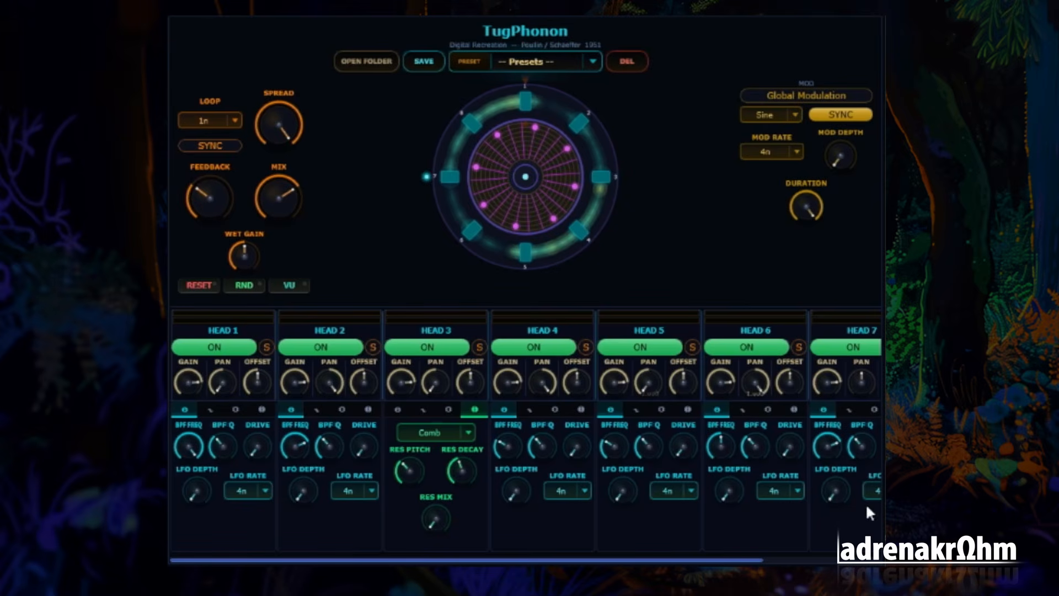
pyautogui.moveTo(700, 564); pyautogui.dragTo(817, 564)
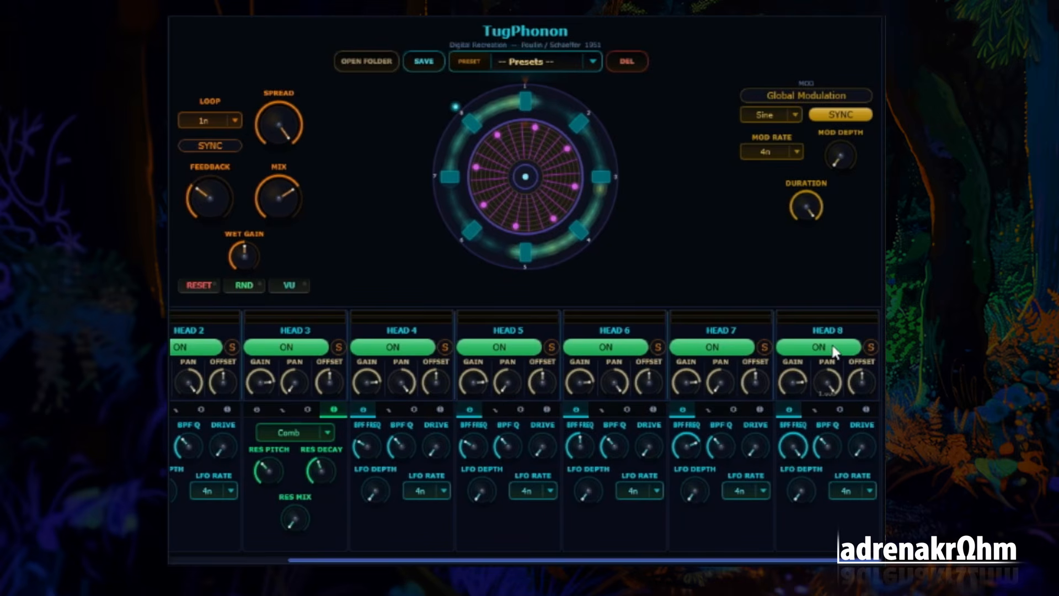
pyautogui.moveTo(680, 563); pyautogui.dragTo(428, 560)
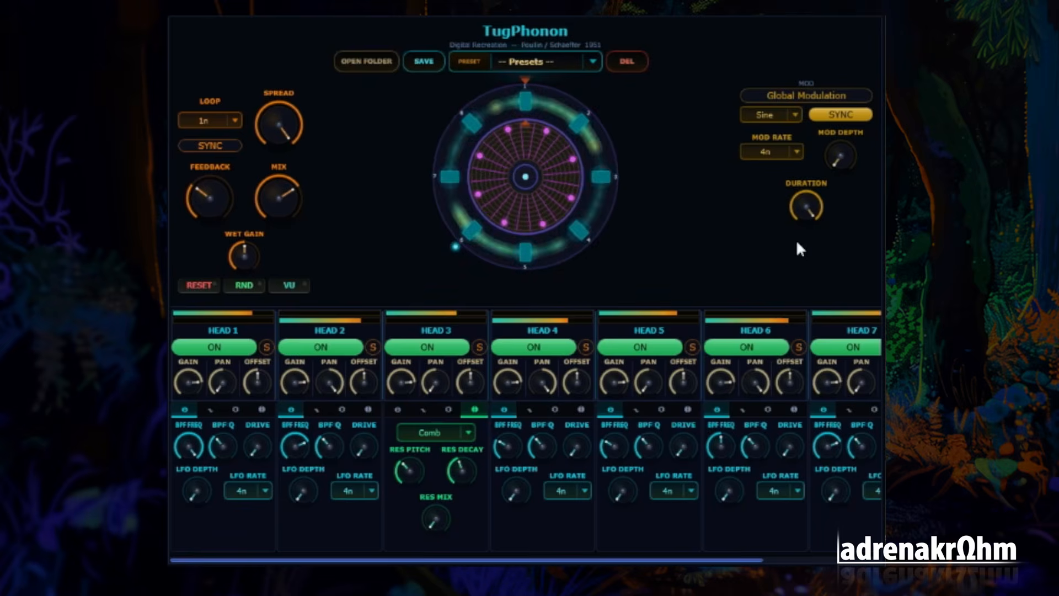
# Set the resonator type of Head 1 to Pipe and of Head 2 to Beam
pyautogui.click(262, 409)
pyautogui.click(256, 430)
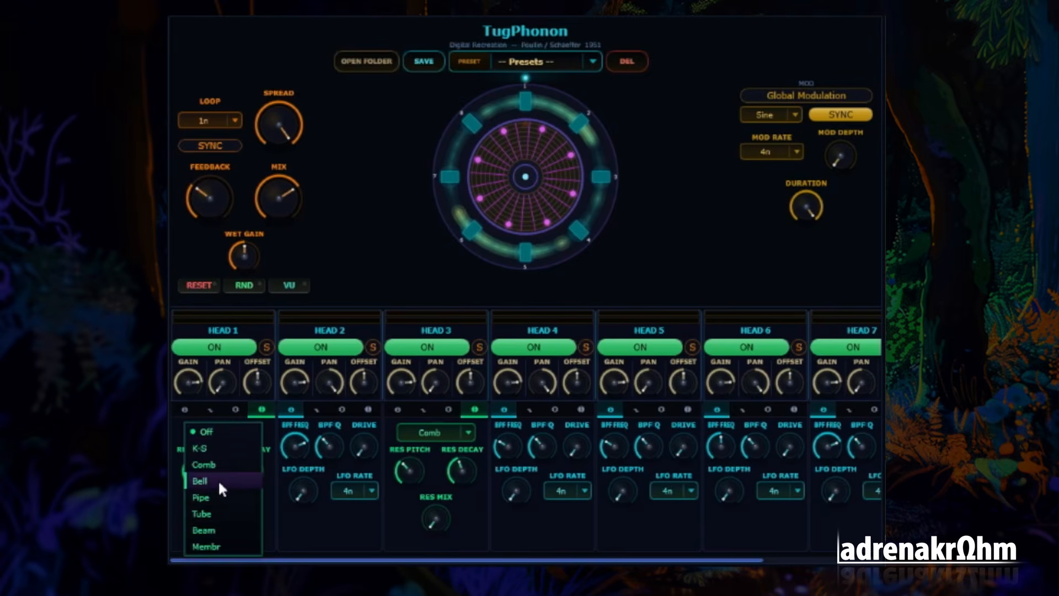
pyautogui.click(221, 497)
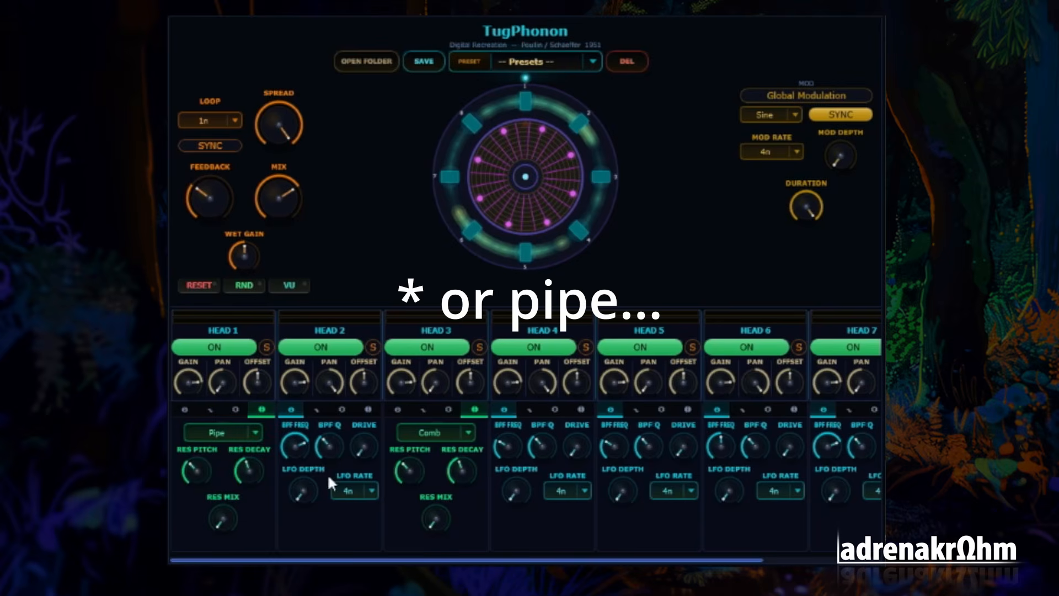
pyautogui.click(369, 410)
pyautogui.click(359, 432)
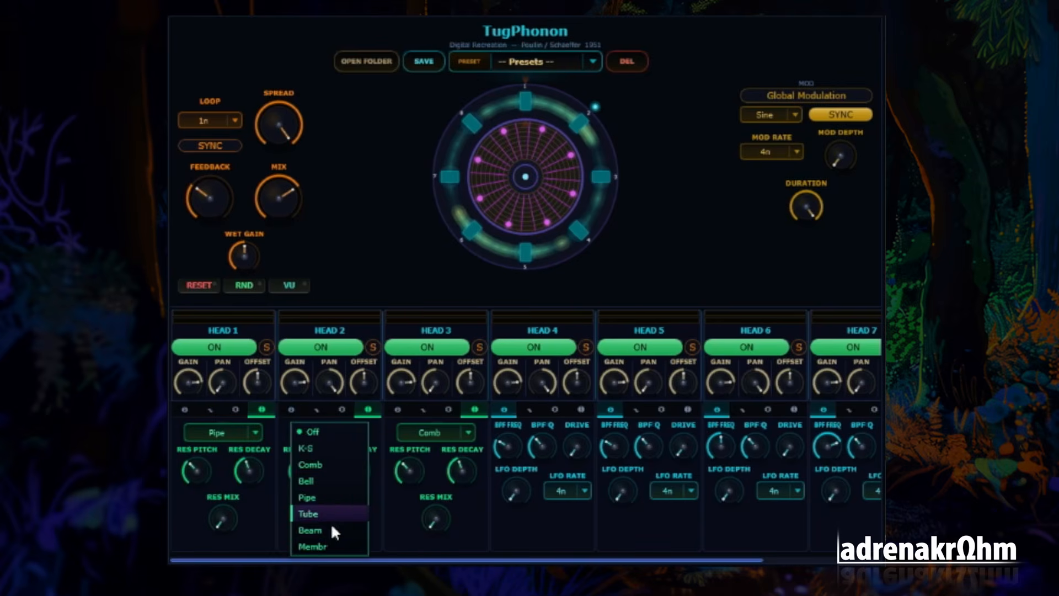
pyautogui.click(326, 531)
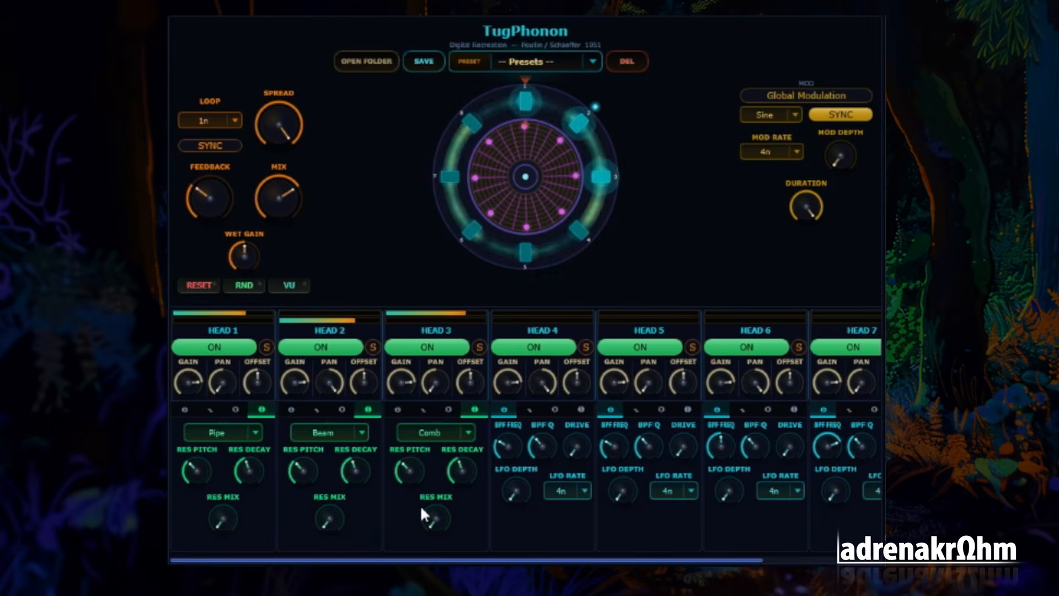
# Raise the resonator mix of Heads 1 and 2 well above halfway and that of Head 3 slightly above halfway
pyautogui.moveTo(330, 519); pyautogui.dragTo(326, 435)
pyautogui.moveTo(230, 510); pyautogui.dragTo(238, 355)
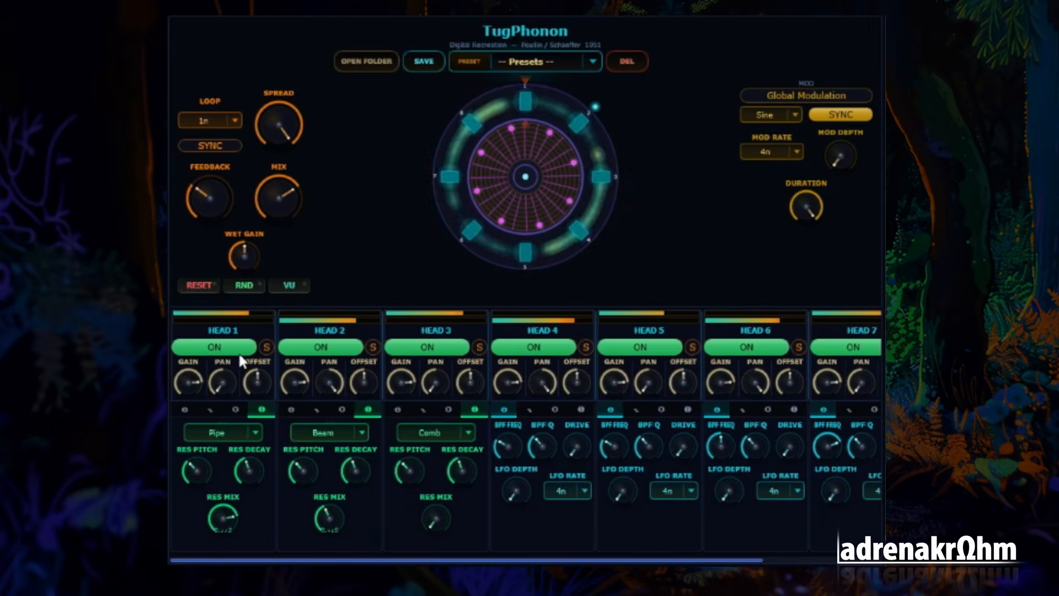
pyautogui.moveTo(326, 508); pyautogui.dragTo(367, 462)
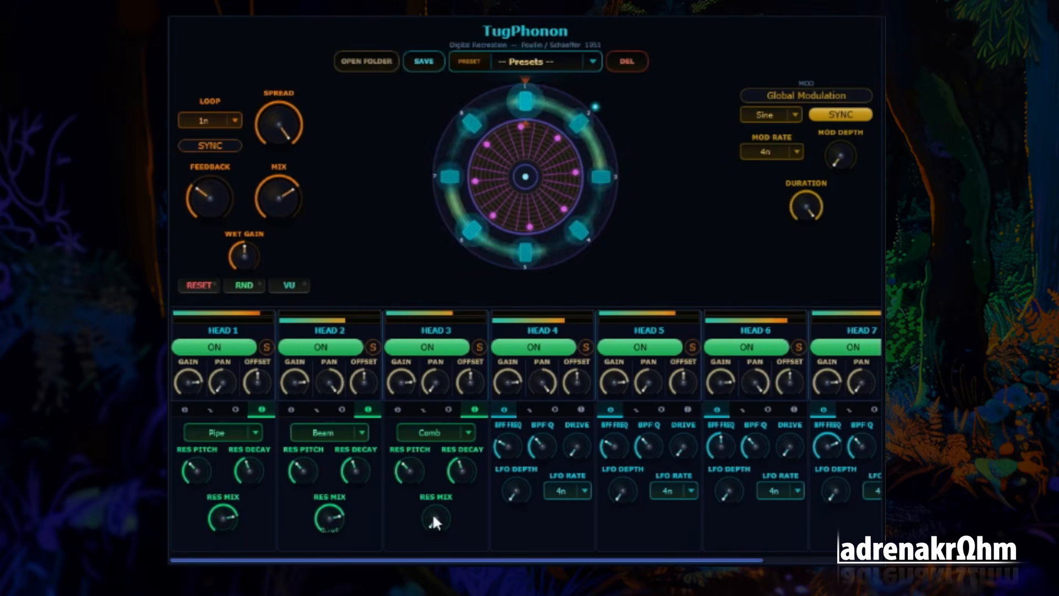
pyautogui.moveTo(433, 515); pyautogui.dragTo(472, 398)
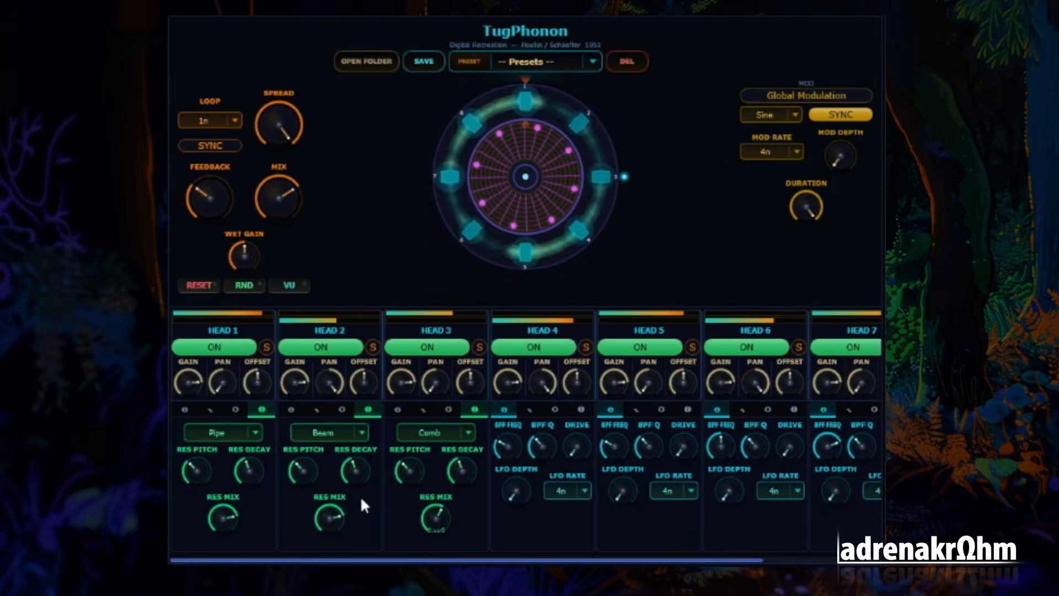
# Set the resonator type of Head 4 to K-S and raise its resonator decay and mix above halfway
pyautogui.click(581, 408)
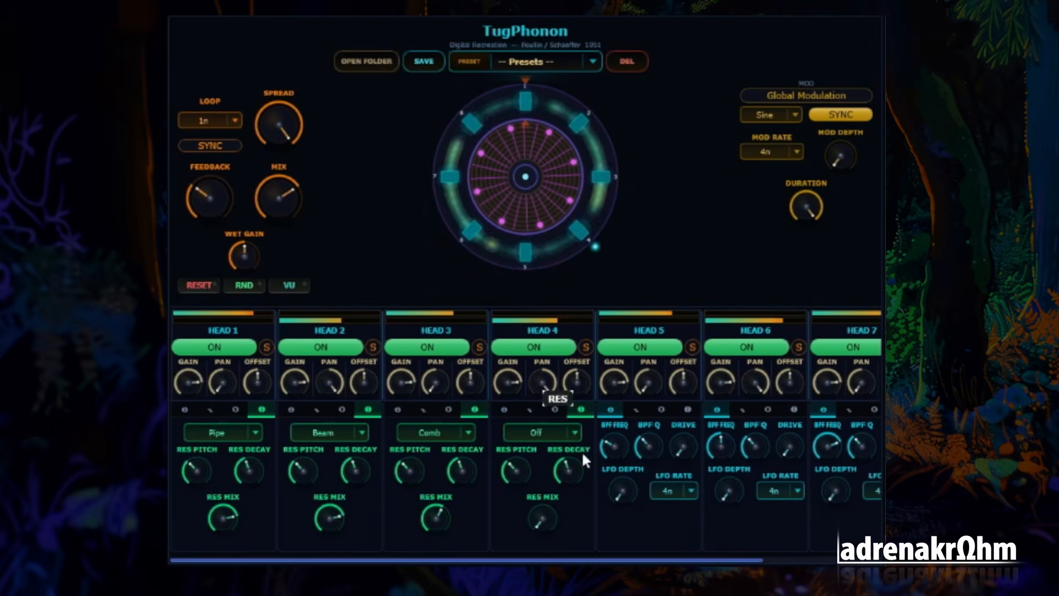
pyautogui.click(577, 432)
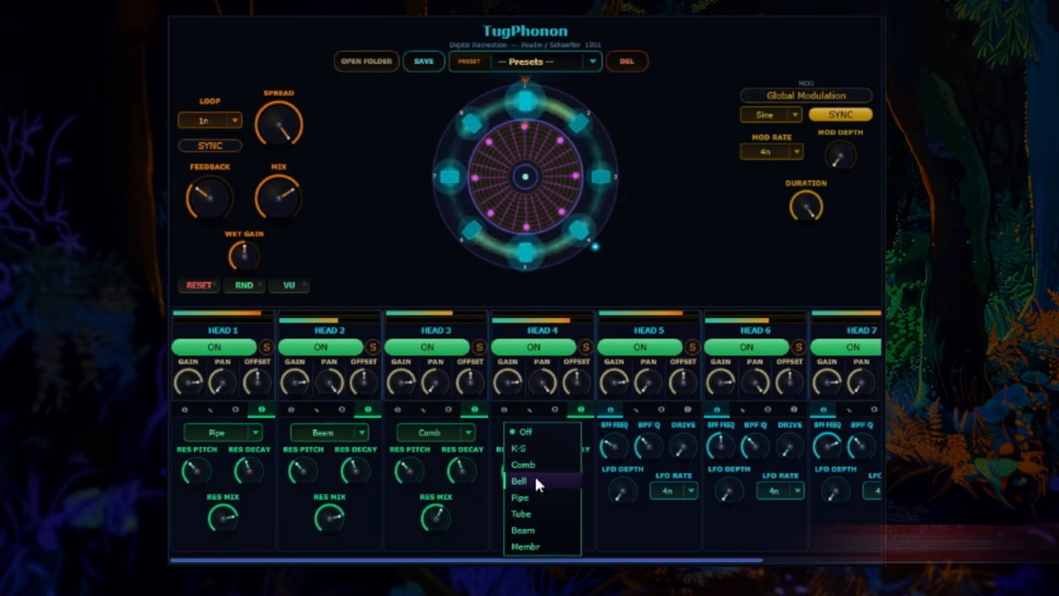
pyautogui.click(534, 448)
pyautogui.moveTo(551, 500); pyautogui.dragTo(561, 446)
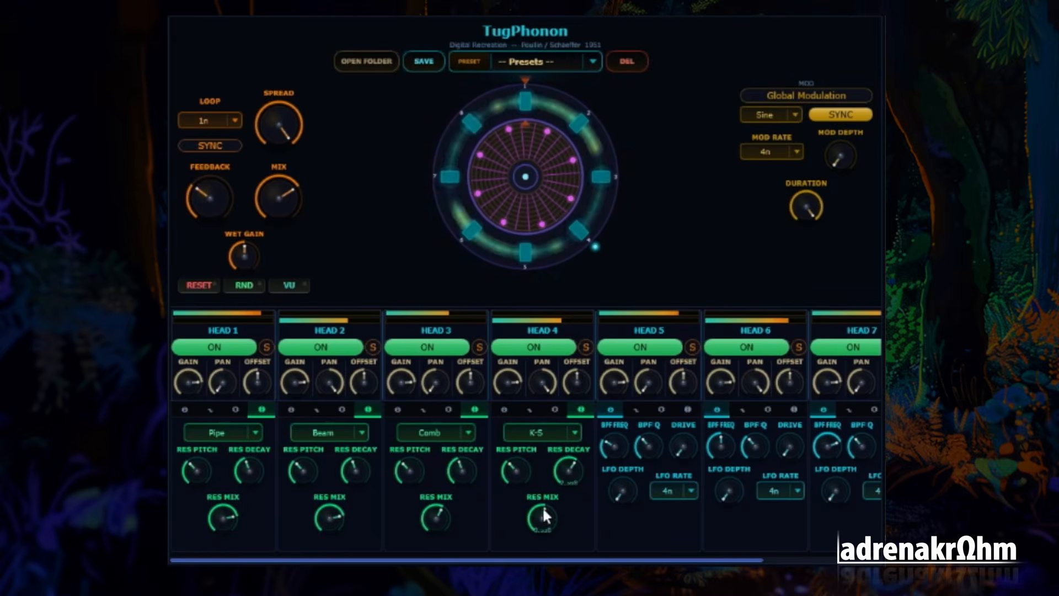
pyautogui.moveTo(542, 506); pyautogui.dragTo(550, 472)
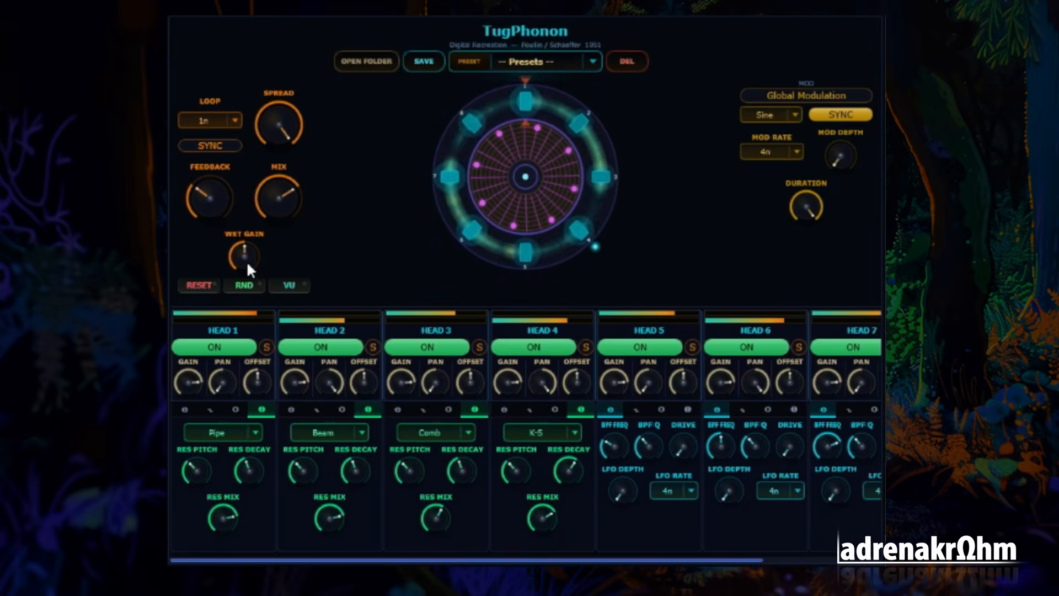
# Raise the wet gain well above halfway and nudge the feedback up slightly
pyautogui.moveTo(247, 261); pyautogui.dragTo(243, 121)
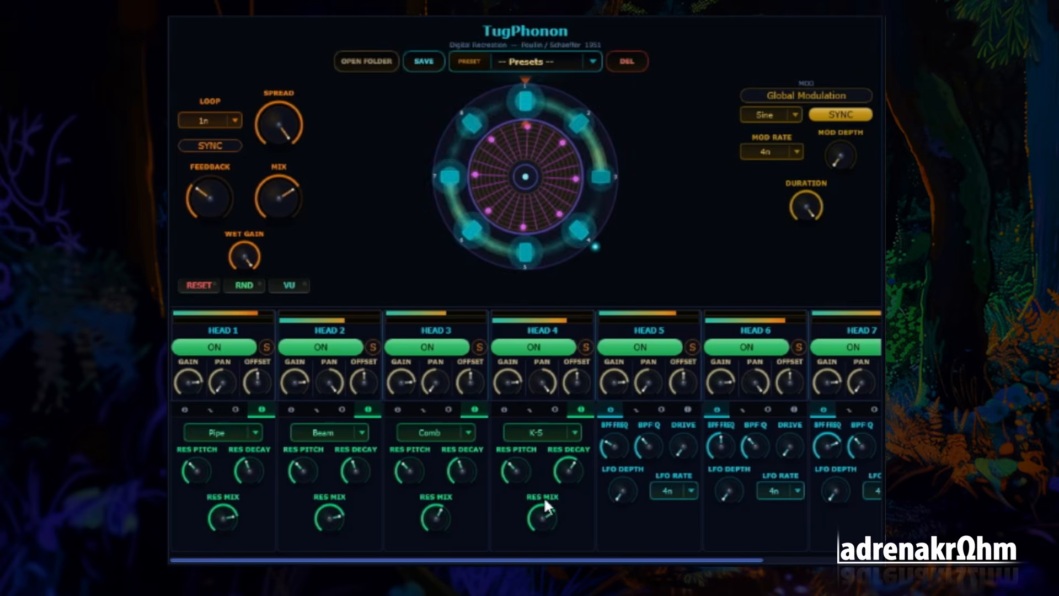
pyautogui.hscroll(3, 552, 463)
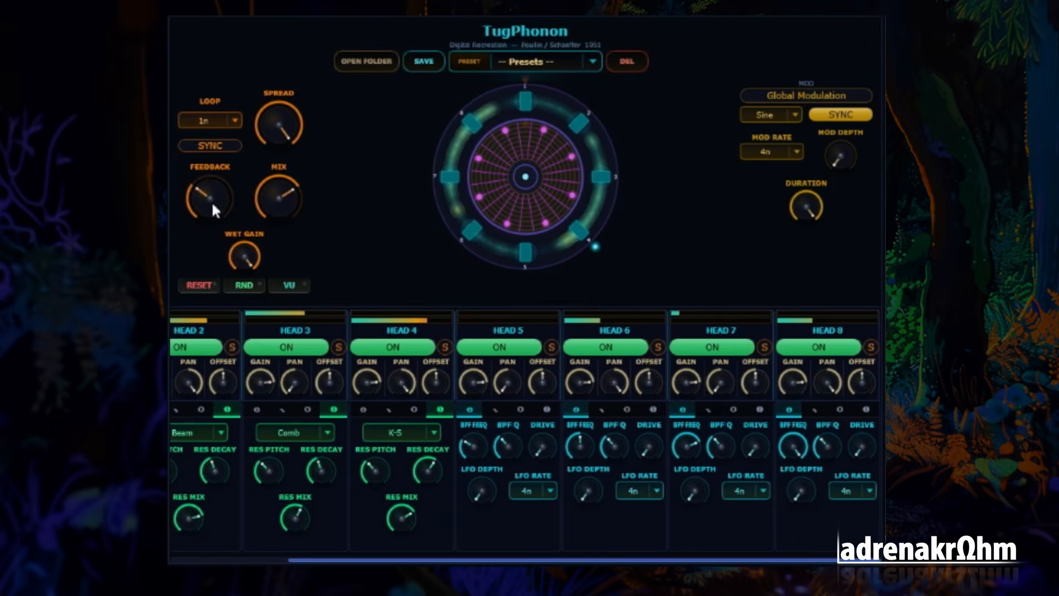
pyautogui.moveTo(208, 214)
pyautogui.mouseDown()
pyautogui.moveTo(206, 280)
pyautogui.moveTo(208, 203)
pyautogui.mouseUp()
pyautogui.moveTo(249, 246); pyautogui.dragTo(248, 269)
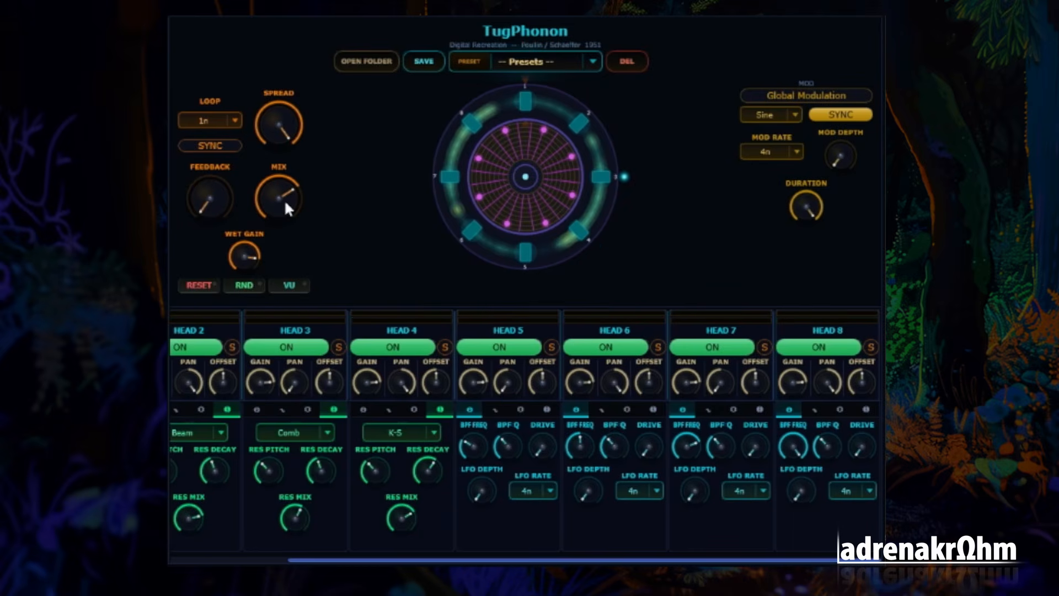
# Set the mix to its maximum and the feedback to a little below halfway
pyautogui.moveTo(285, 202); pyautogui.dragTo(290, 178)
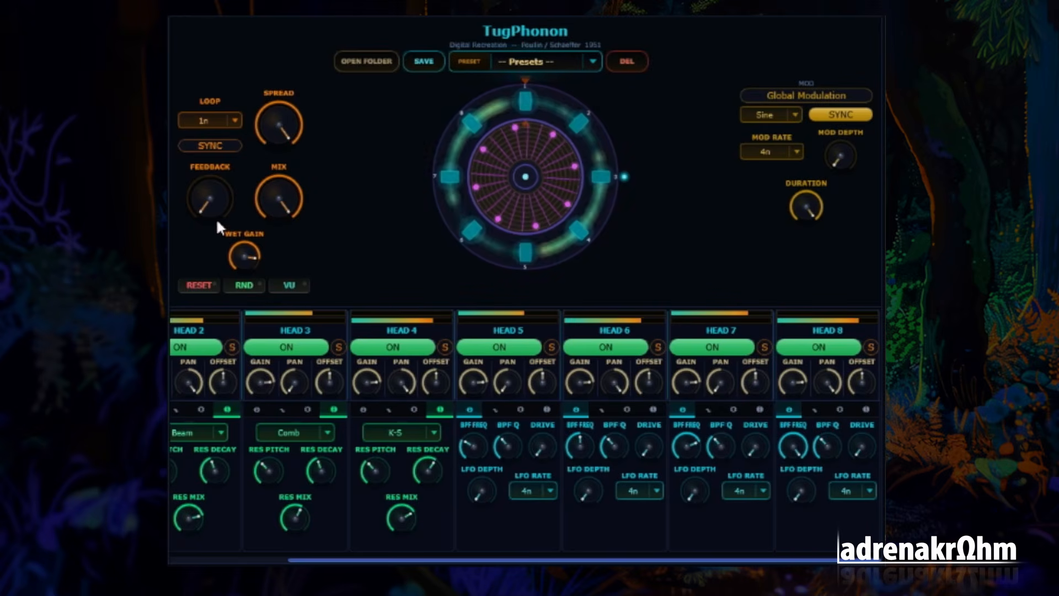
pyautogui.moveTo(216, 217); pyautogui.dragTo(214, 126)
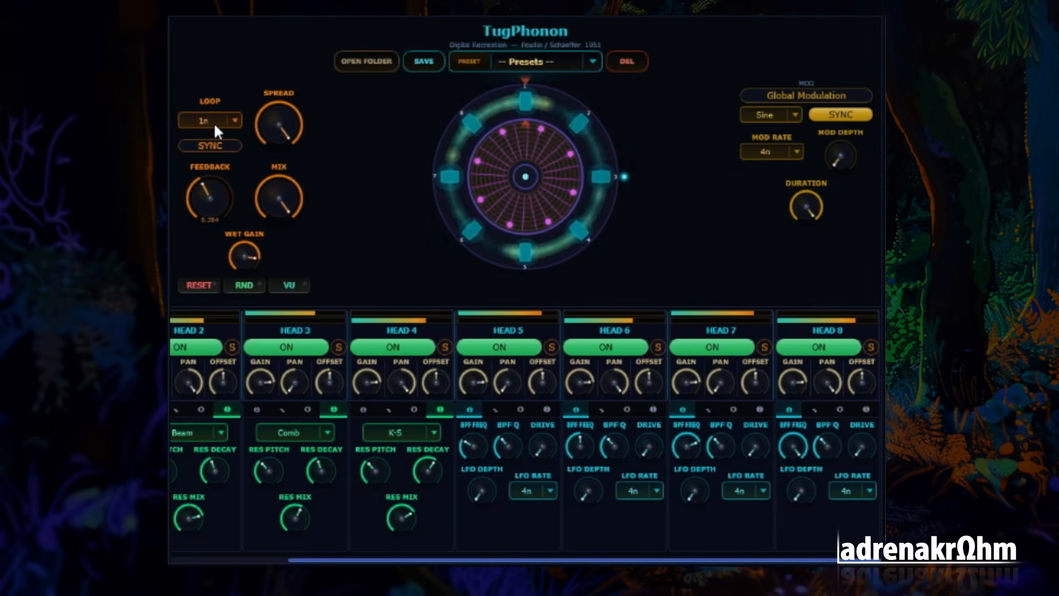
pyautogui.moveTo(214, 121); pyautogui.dragTo(220, 133)
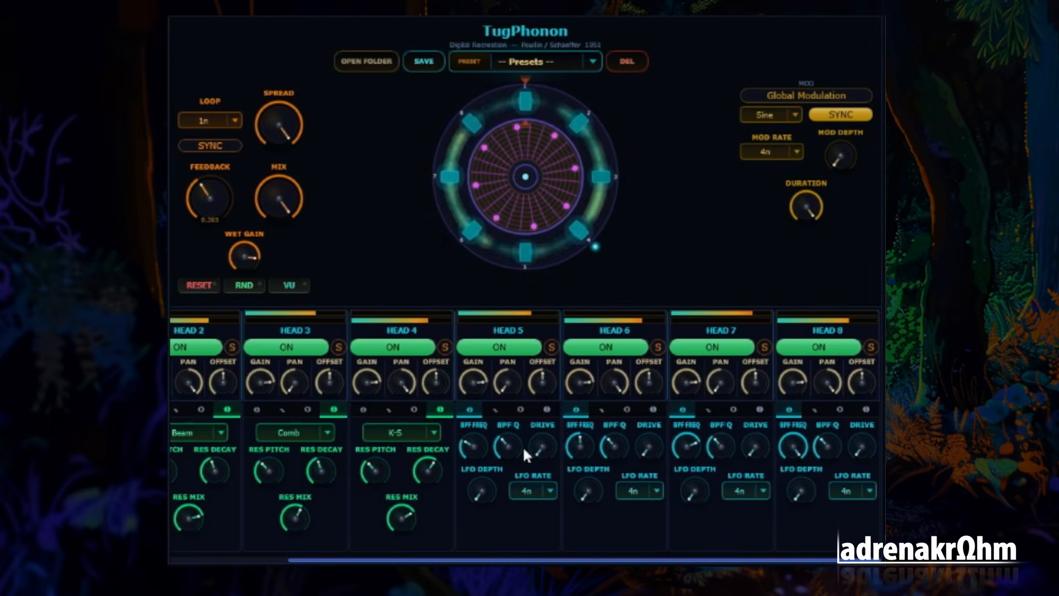
# Set the resonator type of Head 5 to Membr and raise its resonator mix above halfway
pyautogui.click(547, 410)
pyautogui.click(537, 436)
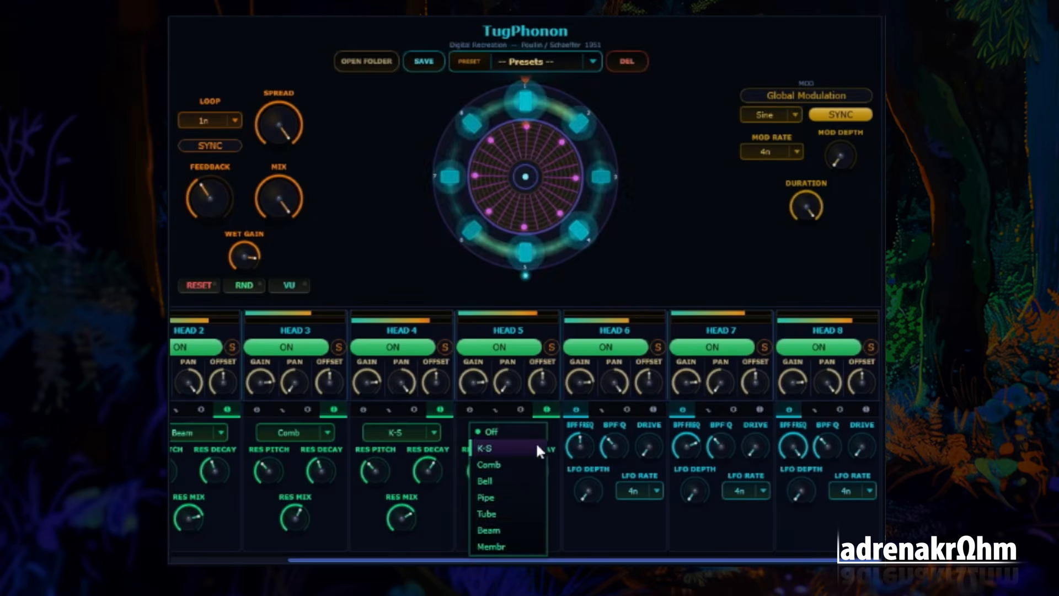
pyautogui.click(513, 545)
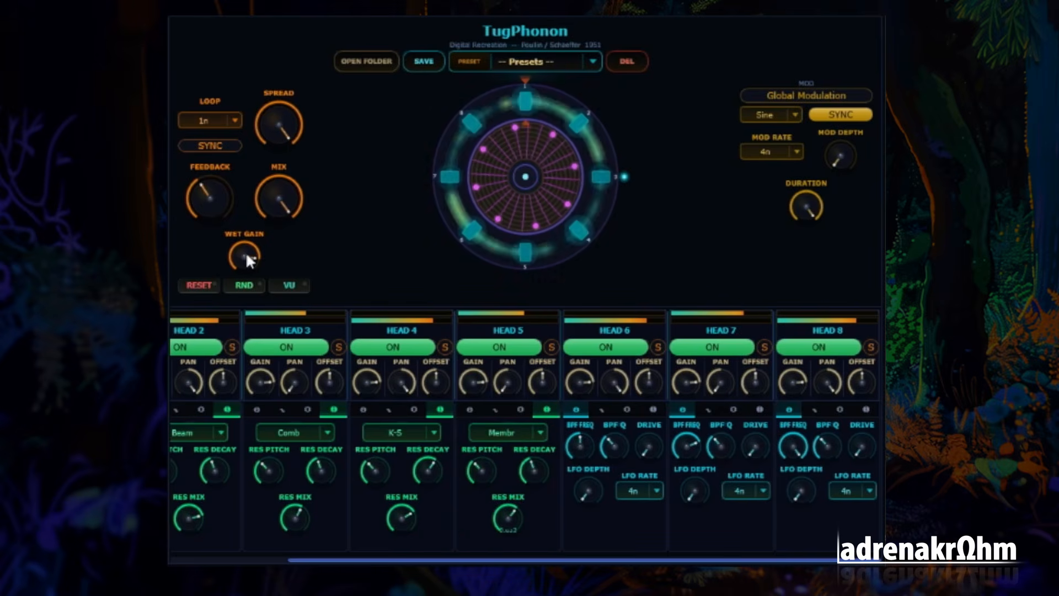
# Lower the feedback to about a quarter of its range and set the wet gain close to its maximum
pyautogui.moveTo(210, 210); pyautogui.dragTo(212, 235)
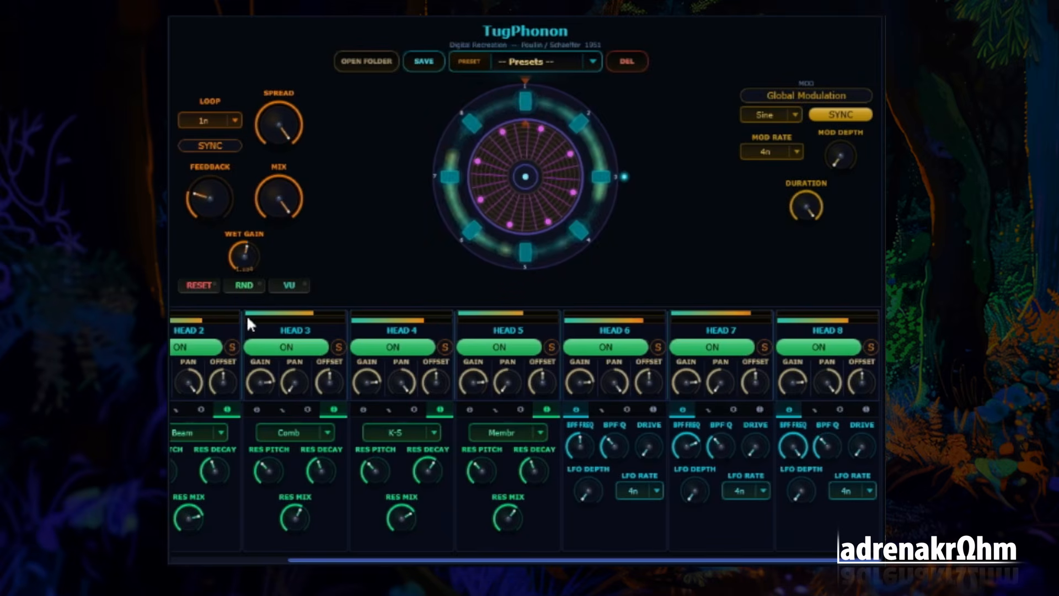
pyautogui.moveTo(252, 273); pyautogui.dragTo(253, 248)
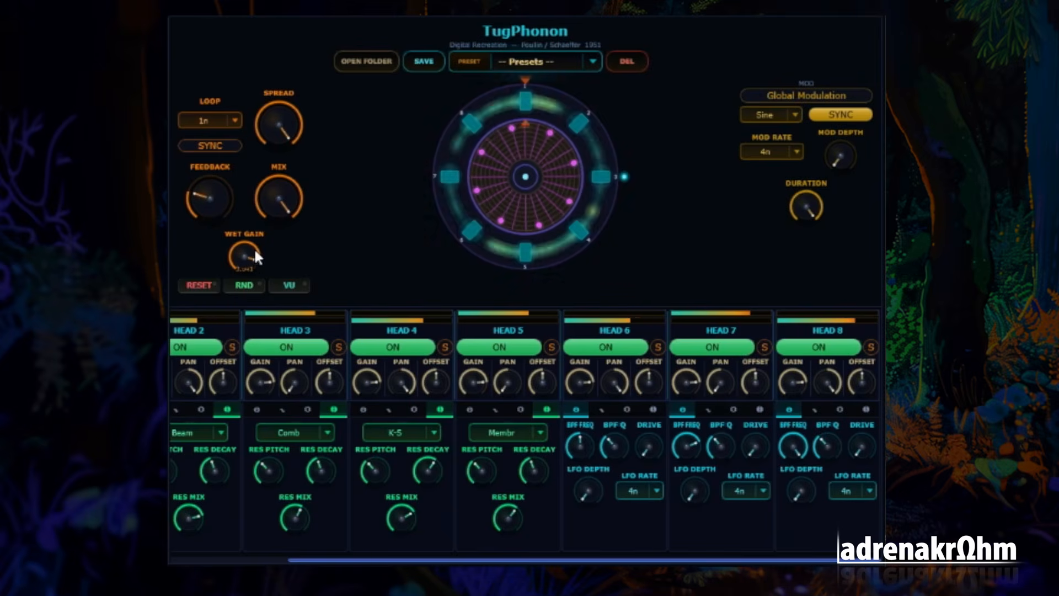
# Lower the resonator mix of Heads 1 to 5 below halfway, taking Head 2 the lowest
pyautogui.moveTo(300, 519); pyautogui.dragTo(295, 555)
pyautogui.moveTo(404, 520); pyautogui.dragTo(403, 557)
pyautogui.moveTo(192, 521); pyautogui.dragTo(190, 552)
pyautogui.hscroll(-3, 221, 514)
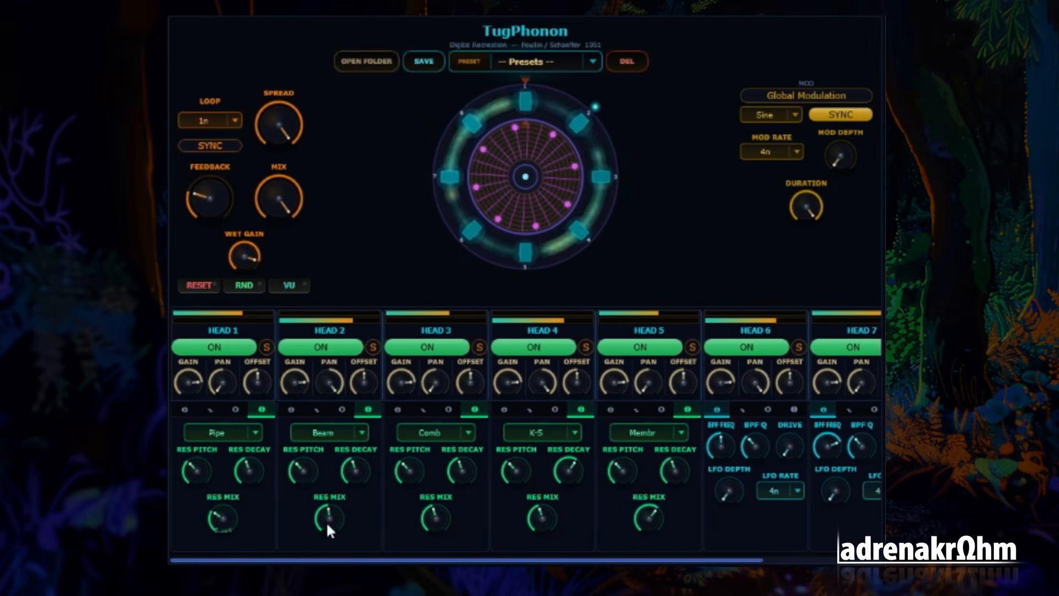
pyautogui.moveTo(327, 525); pyautogui.dragTo(326, 555)
pyautogui.moveTo(442, 517); pyautogui.dragTo(438, 566)
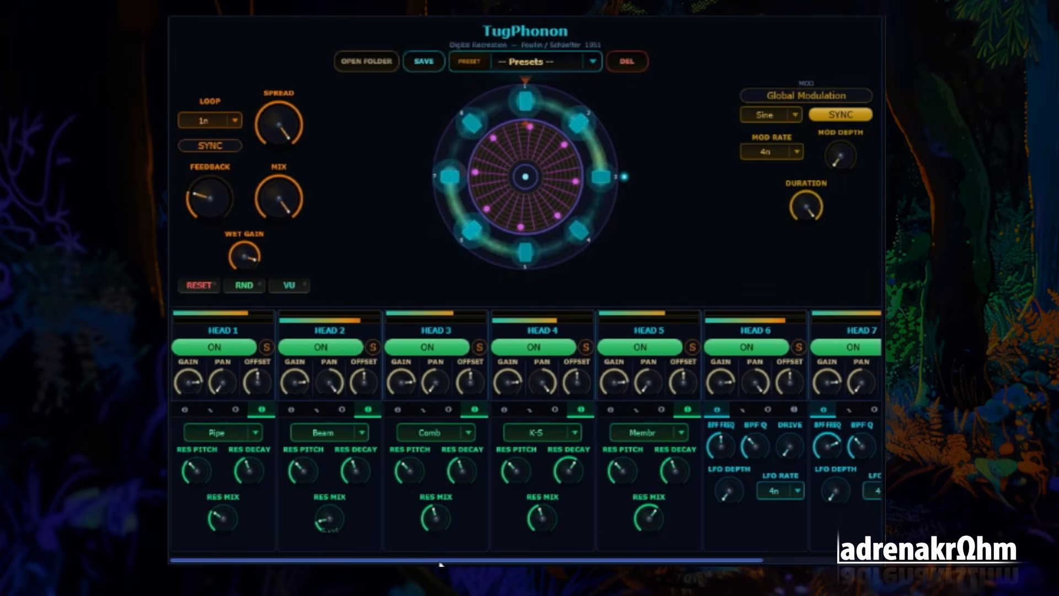
pyautogui.moveTo(645, 520); pyautogui.dragTo(643, 552)
# Lower the resonator decay of Heads 2, 3, 4 and 5 to somewhat below halfway
pyautogui.moveTo(573, 468); pyautogui.dragTo(572, 499)
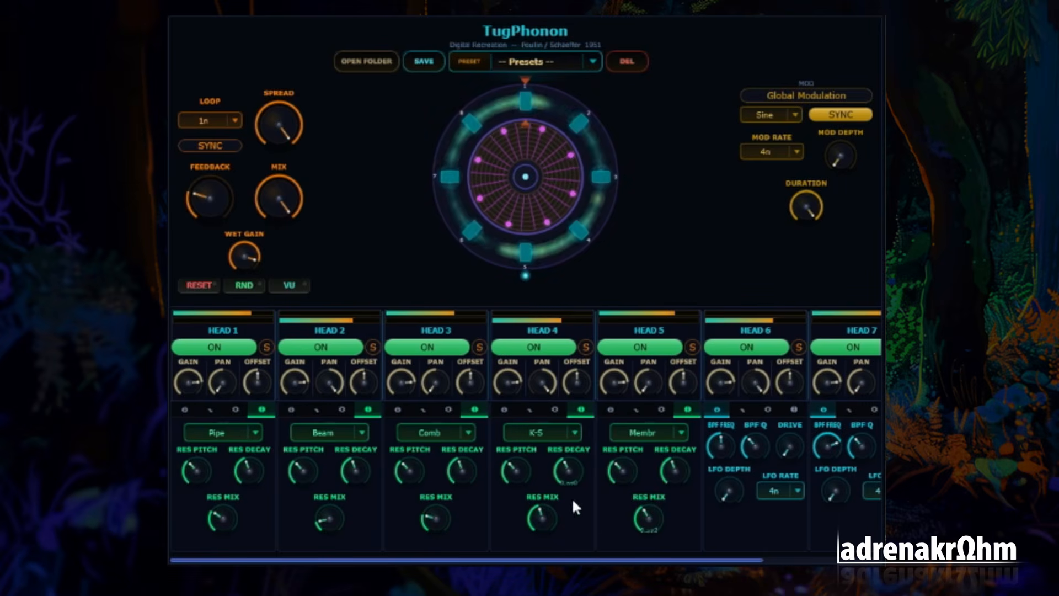
pyautogui.moveTo(460, 464); pyautogui.dragTo(460, 478)
pyautogui.moveTo(674, 471); pyautogui.dragTo(669, 492)
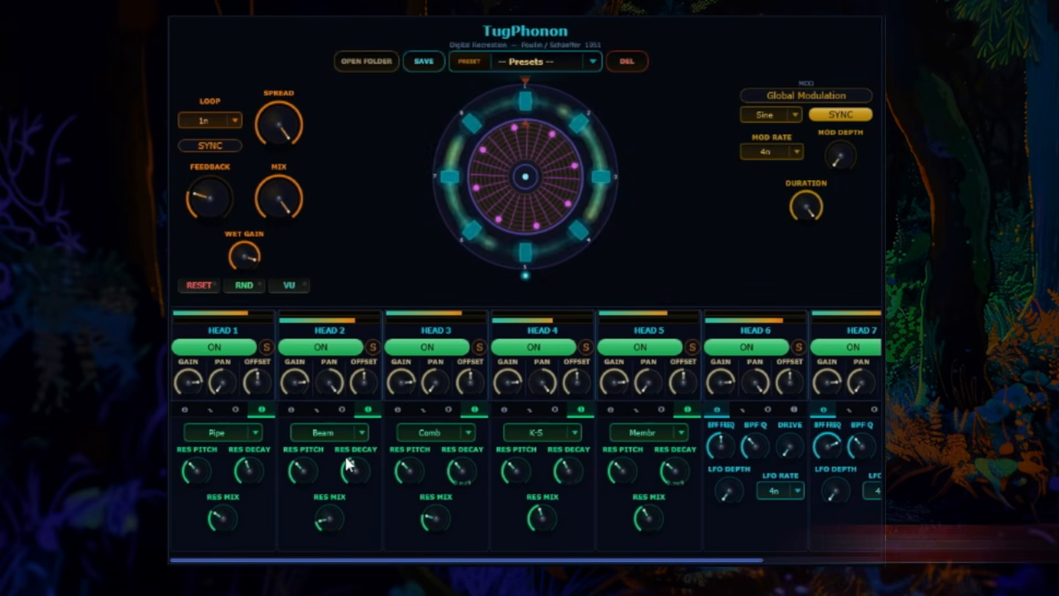
pyautogui.moveTo(347, 466); pyautogui.dragTo(355, 498)
# Set the resonator type of Head 6 to Bell with its resonator mix slightly below halfway
pyautogui.moveTo(410, 561); pyautogui.dragTo(657, 563)
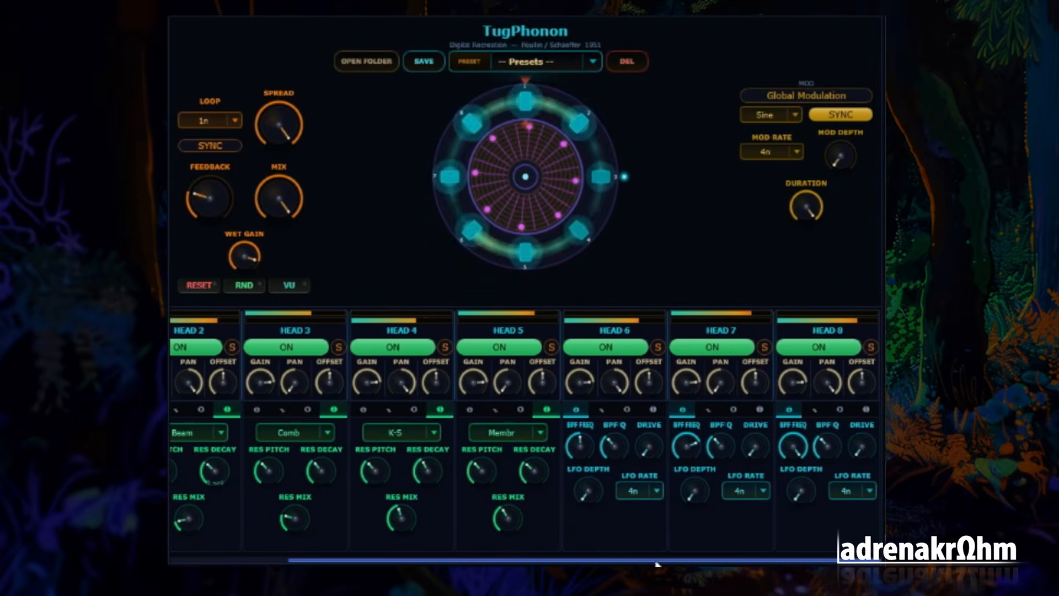
pyautogui.click(649, 410)
pyautogui.click(645, 432)
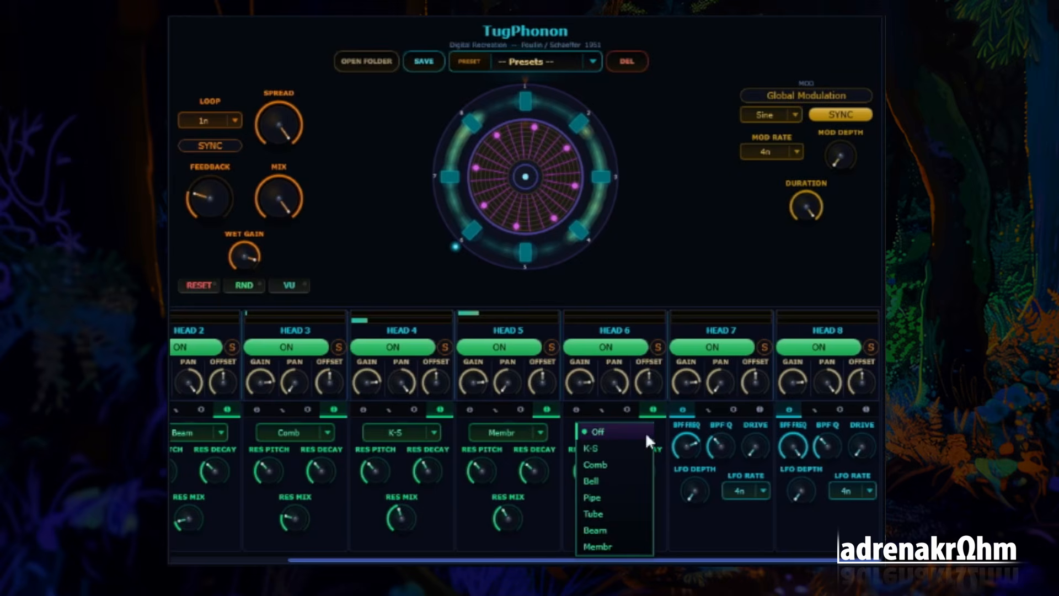
pyautogui.click(616, 482)
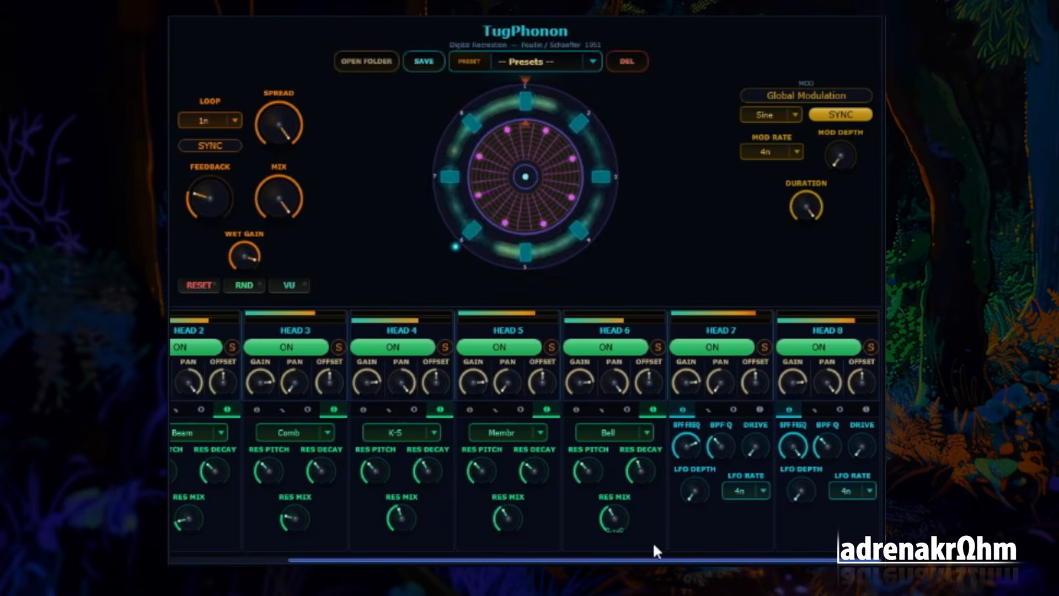
# Raise the offset of Heads 2 and 5, lower Head 7's offset slightly, and start playback
pyautogui.moveTo(669, 561); pyautogui.dragTo(551, 561)
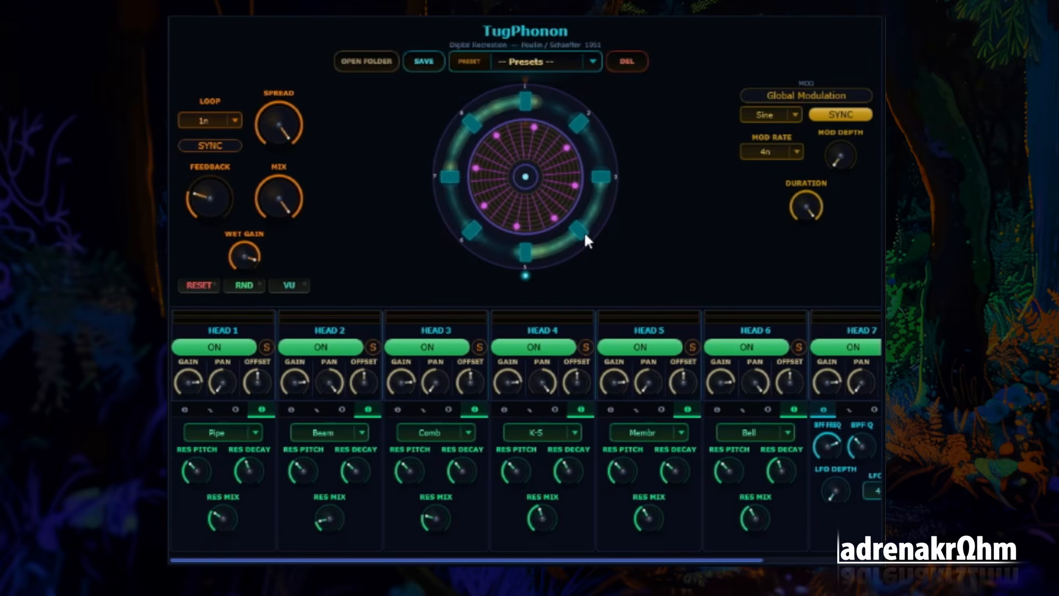
pyautogui.moveTo(259, 382); pyautogui.dragTo(241, 400)
pyautogui.doubleClick(255, 386)
pyautogui.moveTo(363, 380); pyautogui.dragTo(367, 344)
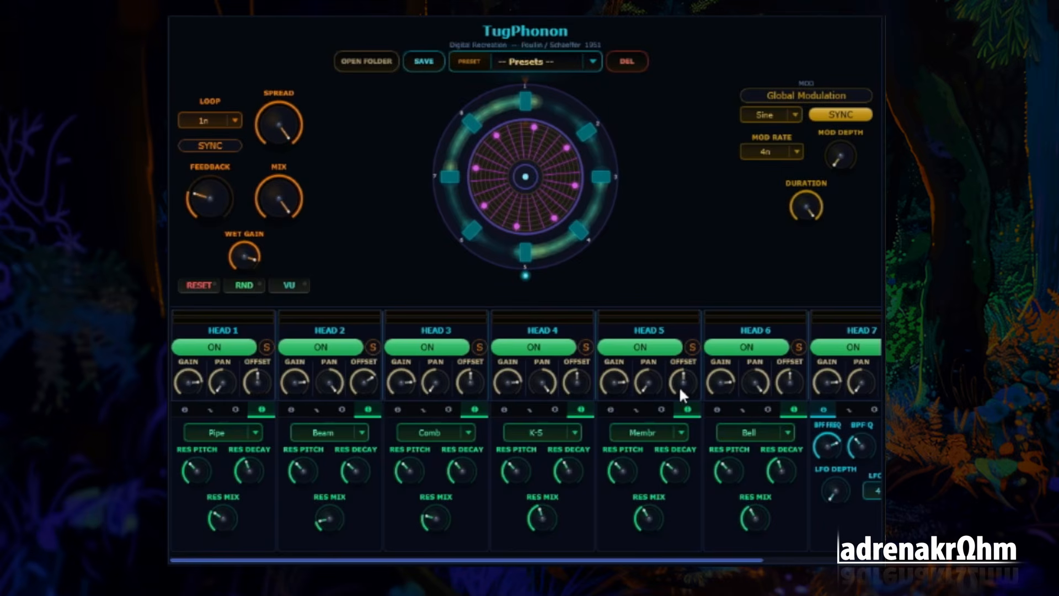
pyautogui.moveTo(680, 382); pyautogui.dragTo(681, 349)
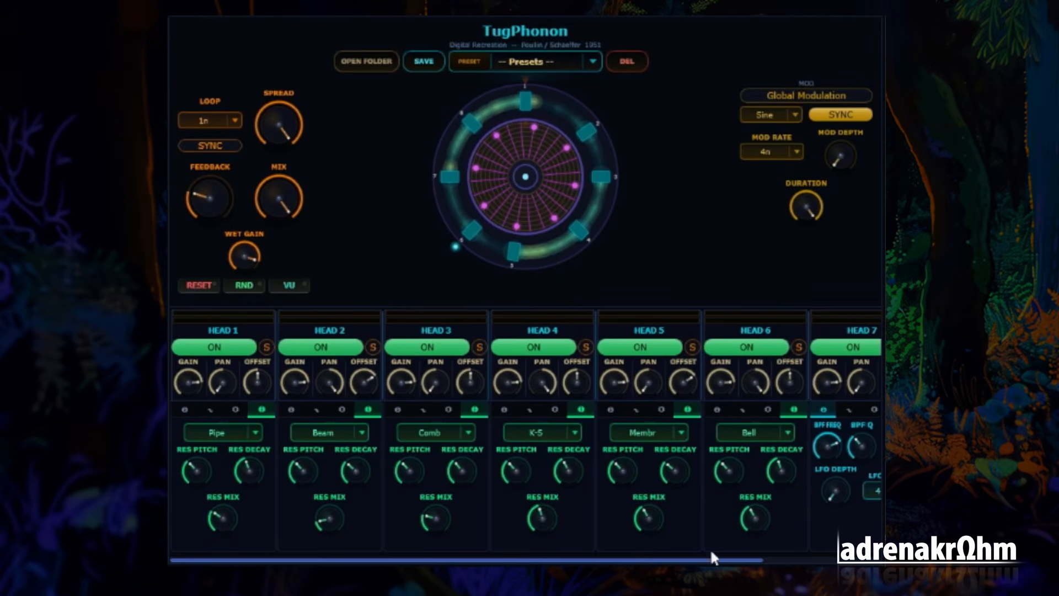
pyautogui.moveTo(731, 561); pyautogui.dragTo(856, 561)
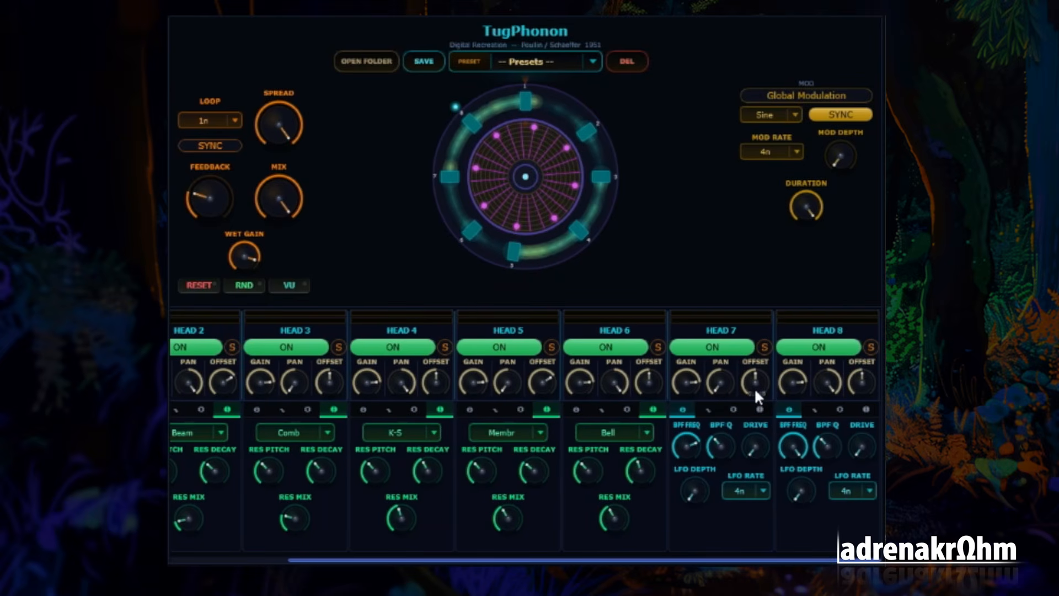
pyautogui.moveTo(684, 557); pyautogui.dragTo(403, 549)
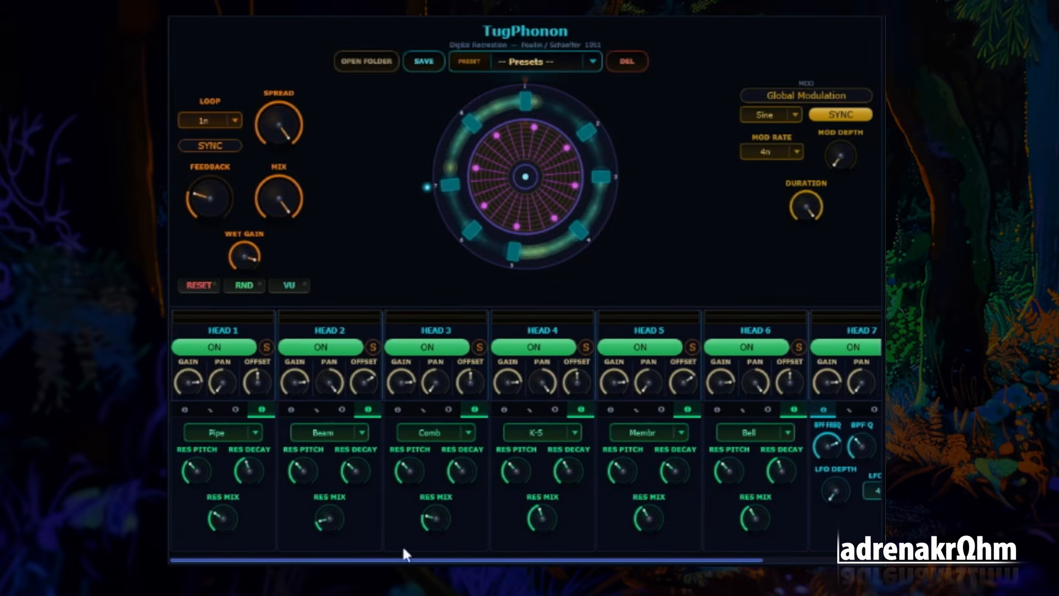
pyautogui.press('space')
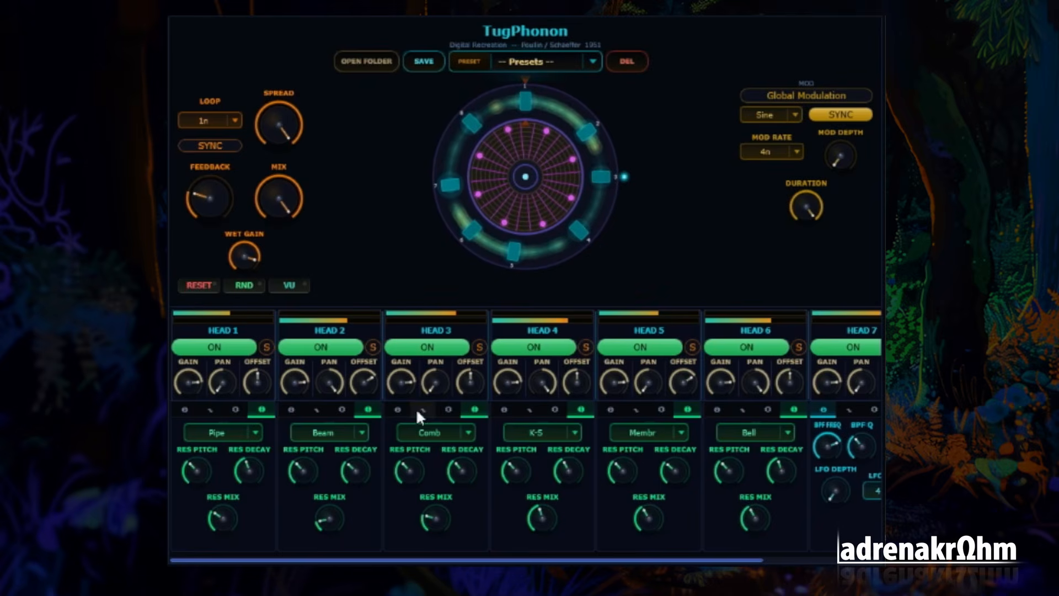
# Add ring modulation to Head 3 with the ring mix at about half and the ring frequency slightly below half
pyautogui.click(450, 410)
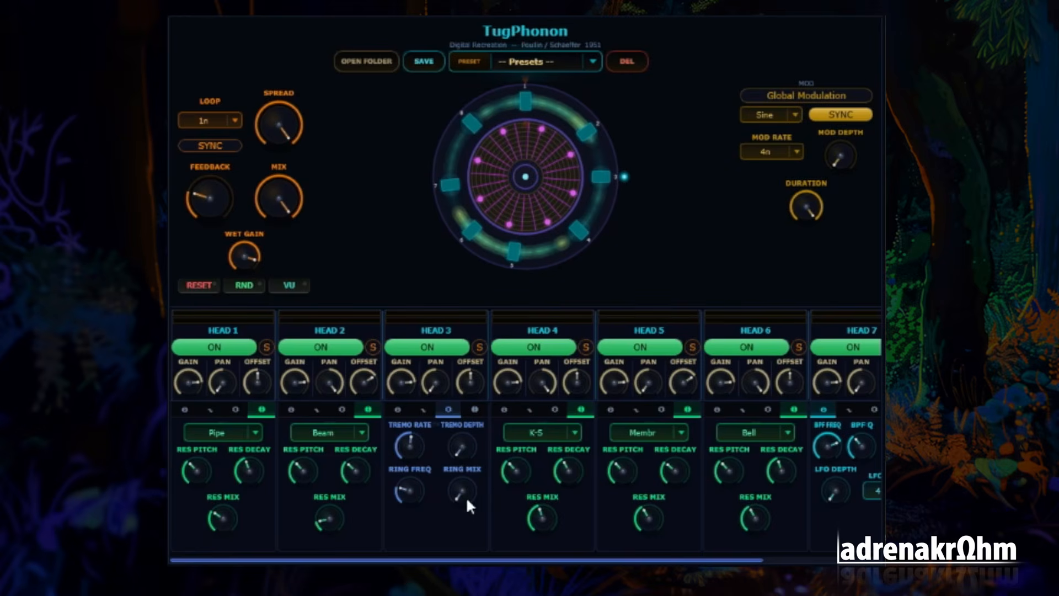
pyautogui.moveTo(463, 495); pyautogui.dragTo(469, 446)
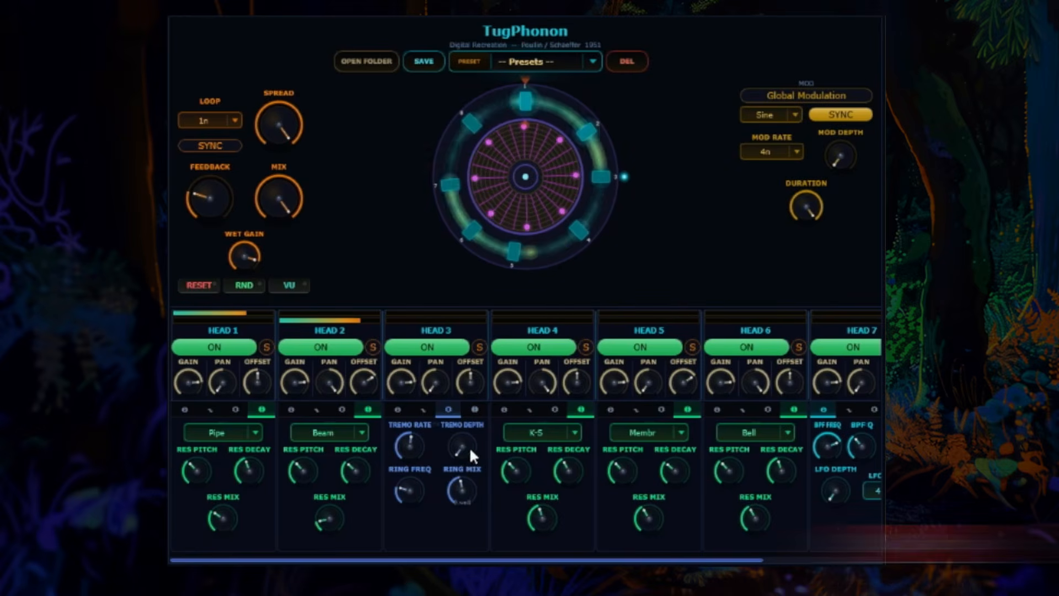
pyautogui.moveTo(413, 486); pyautogui.dragTo(420, 467)
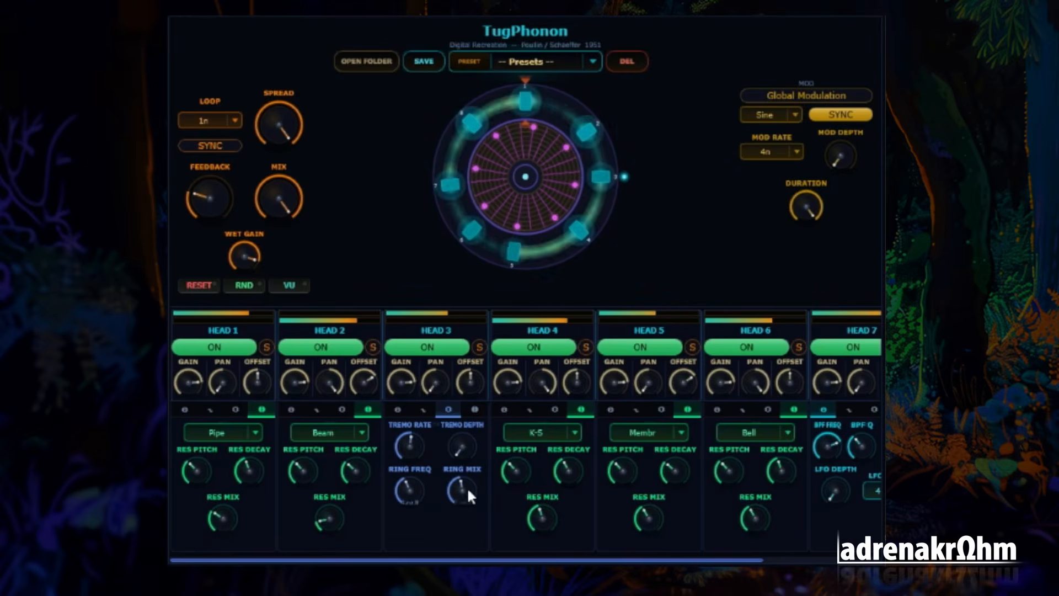
pyautogui.moveTo(465, 495); pyautogui.dragTo(462, 491)
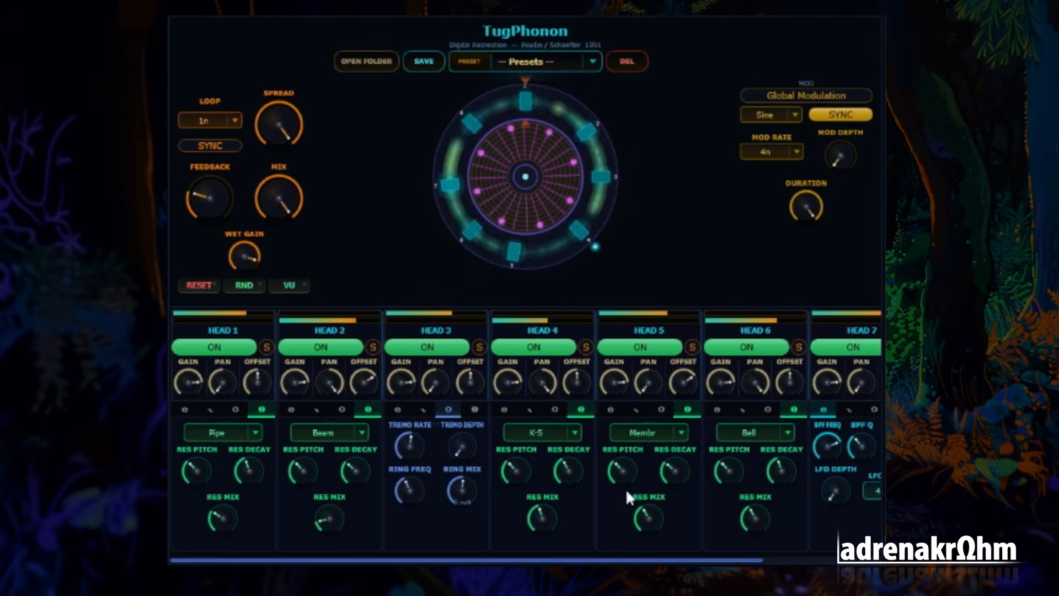
# Try ring modulation on Head 5, ending with its ring mix and ring frequency at minimum
pyautogui.click(661, 409)
pyautogui.moveTo(683, 486); pyautogui.dragTo(683, 410)
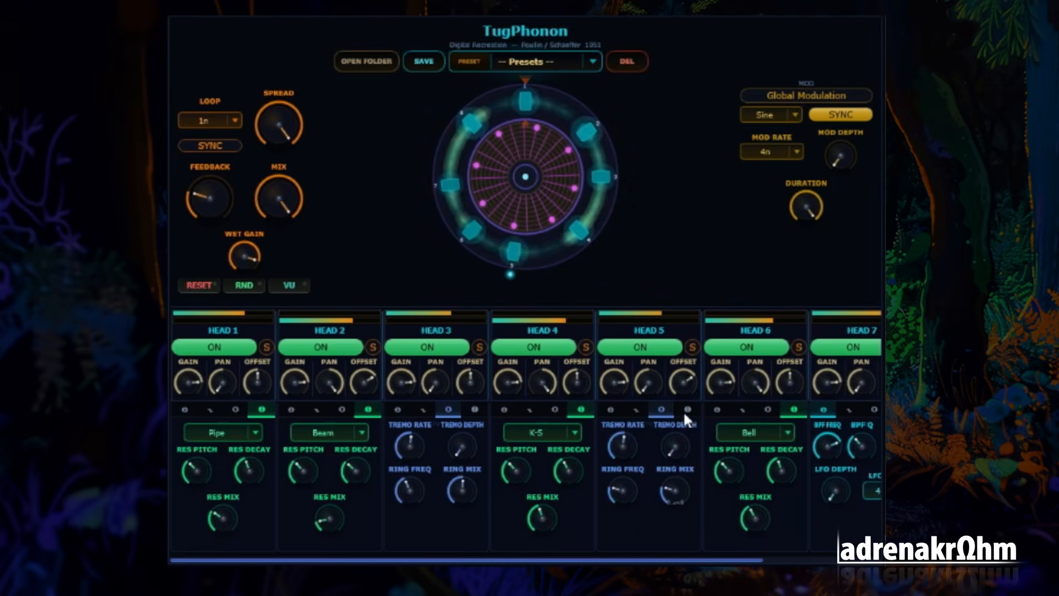
pyautogui.moveTo(623, 484); pyautogui.dragTo(631, 472)
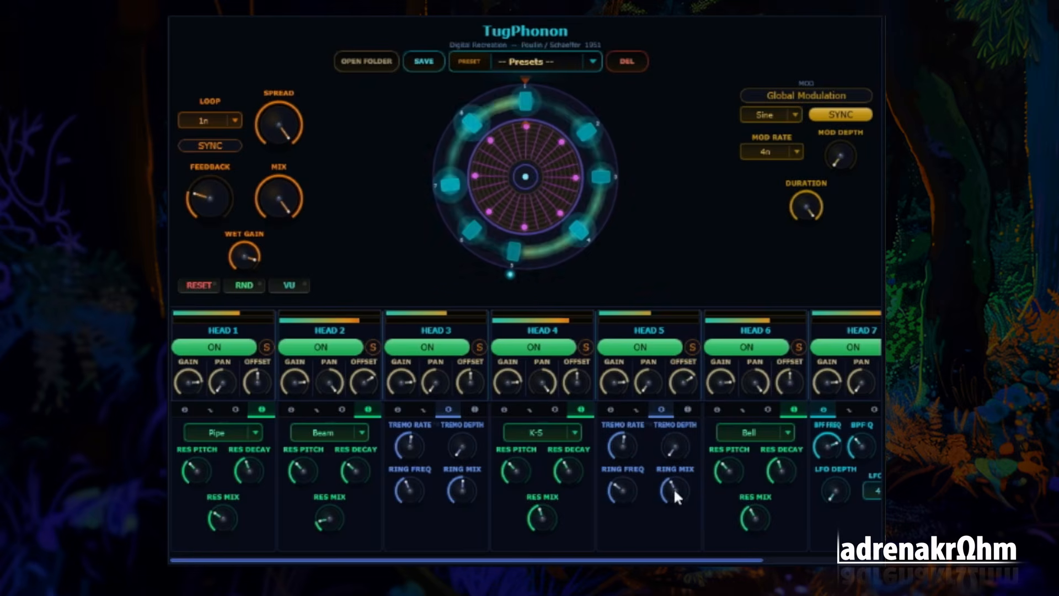
pyautogui.moveTo(675, 491); pyautogui.dragTo(674, 557)
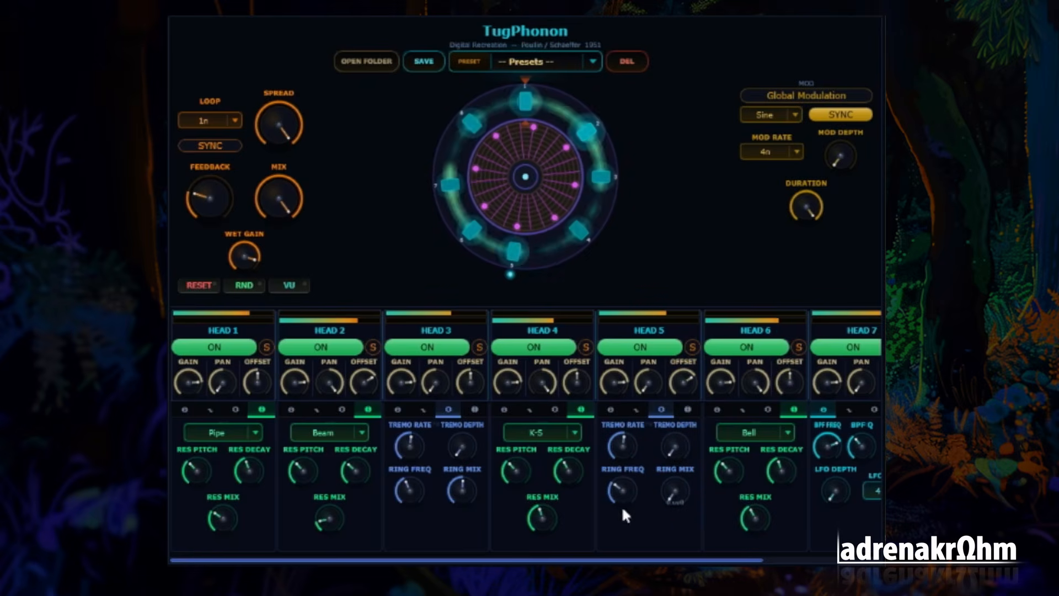
pyautogui.moveTo(623, 499); pyautogui.dragTo(720, 563)
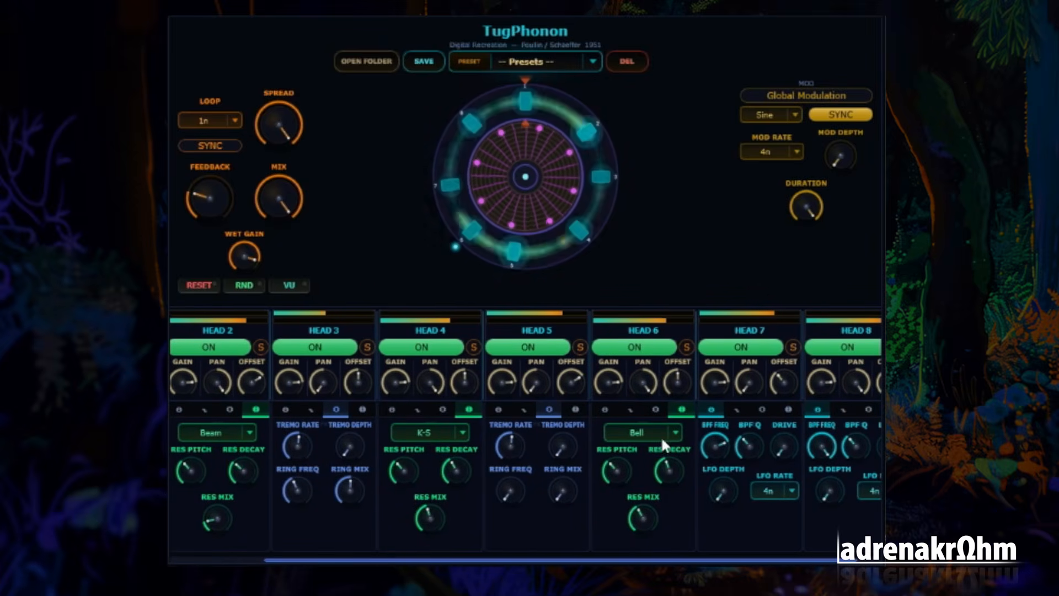
# Raise Head 6's ring mix and ring frequency to slightly below halfway and add a little tremolo depth
pyautogui.click(656, 409)
pyautogui.moveTo(660, 497); pyautogui.dragTo(669, 431)
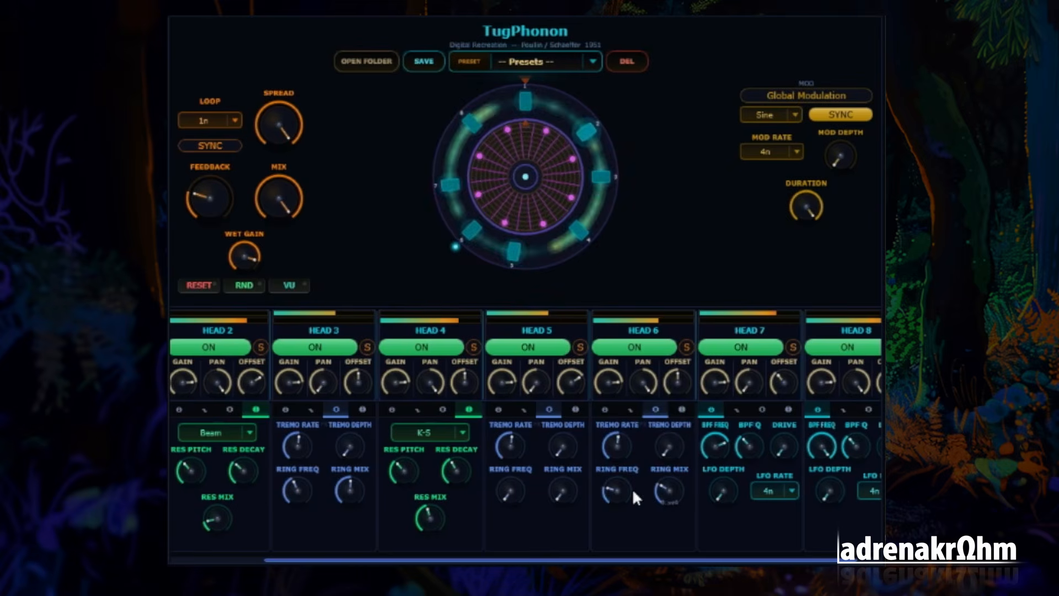
pyautogui.moveTo(632, 489); pyautogui.dragTo(677, 422)
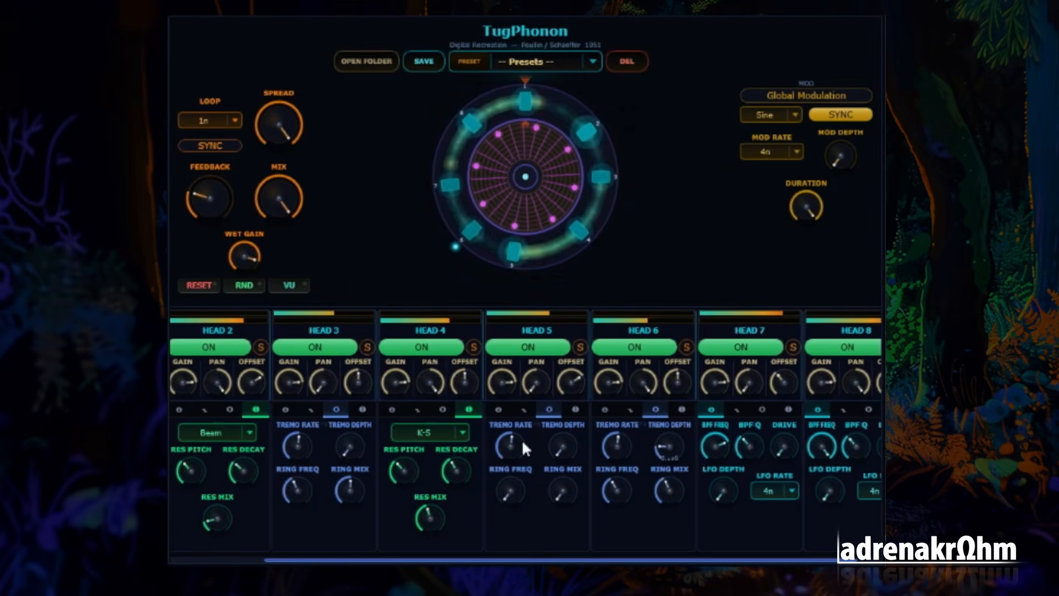
# Set the tremolo depth of Heads 3 and 6 to about half and lower both heads' tremolo rates below halfway
pyautogui.moveTo(357, 436); pyautogui.dragTo(364, 385)
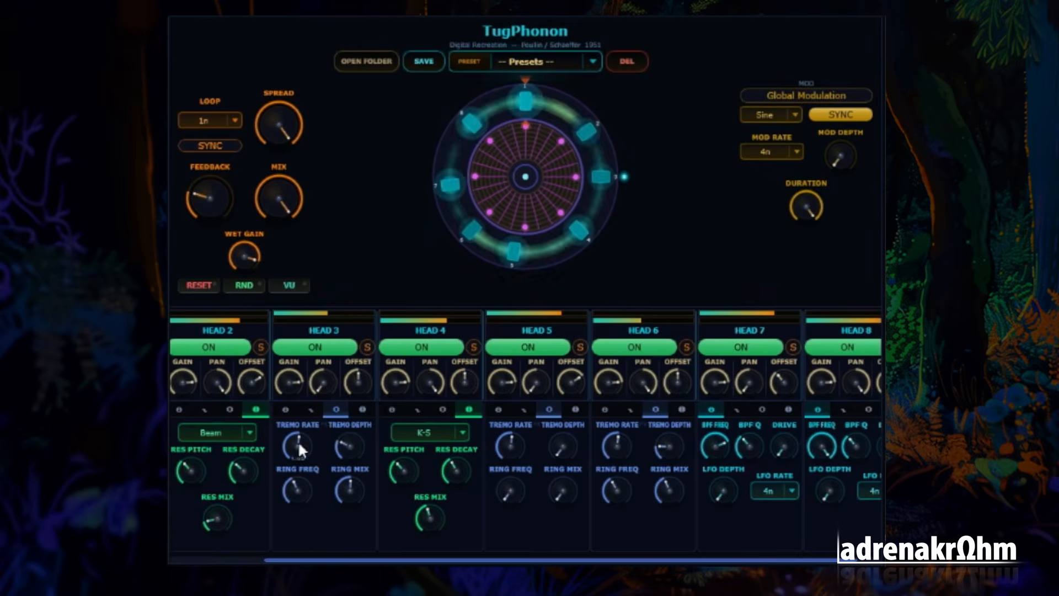
pyautogui.moveTo(366, 406); pyautogui.dragTo(379, 399)
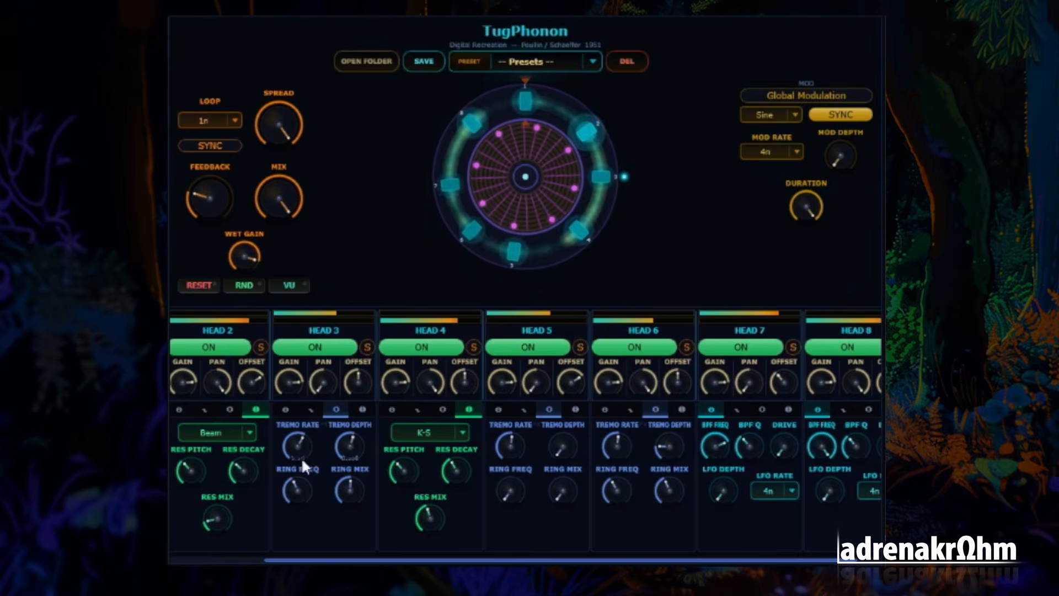
pyautogui.moveTo(302, 458); pyautogui.dragTo(317, 501)
pyautogui.moveTo(671, 445); pyautogui.dragTo(684, 395)
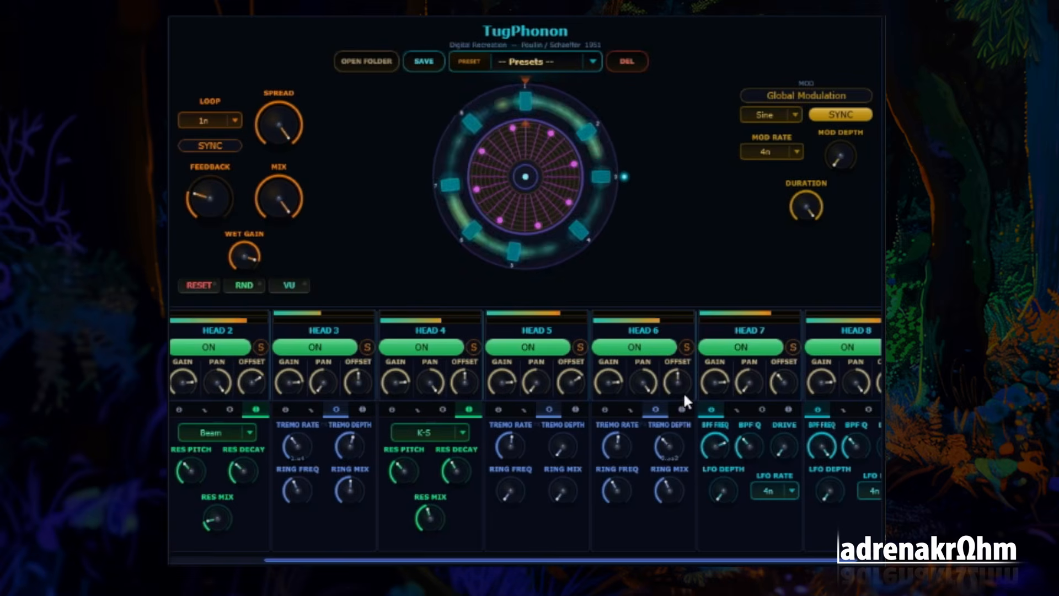
pyautogui.moveTo(624, 446); pyautogui.dragTo(684, 459)
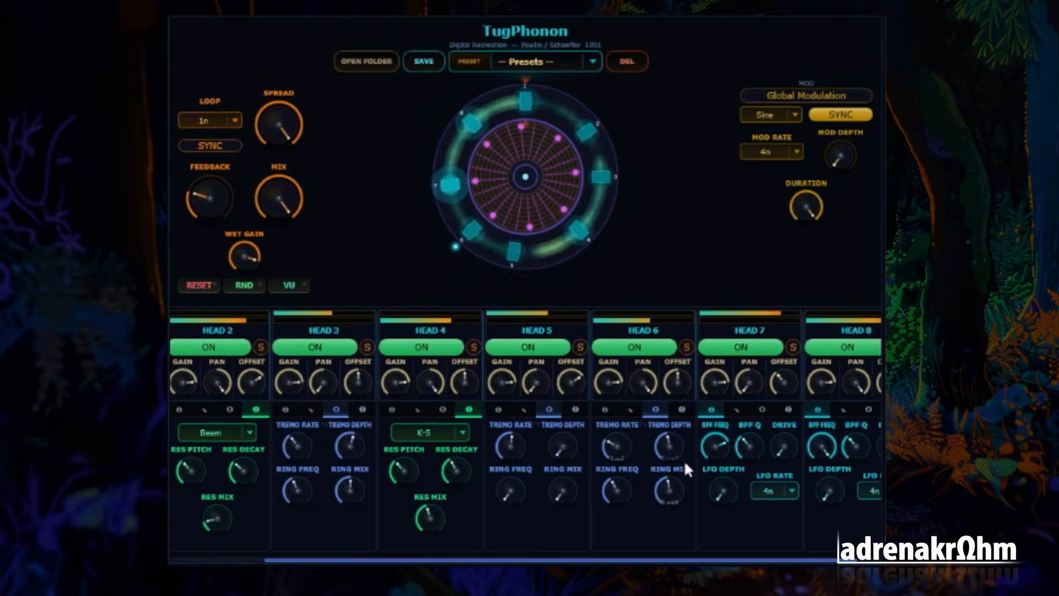
# Raise Head 6's ring frequency well above halfway and lower Head 3's ring frequency slightly
pyautogui.moveTo(598, 491); pyautogui.dragTo(640, 435)
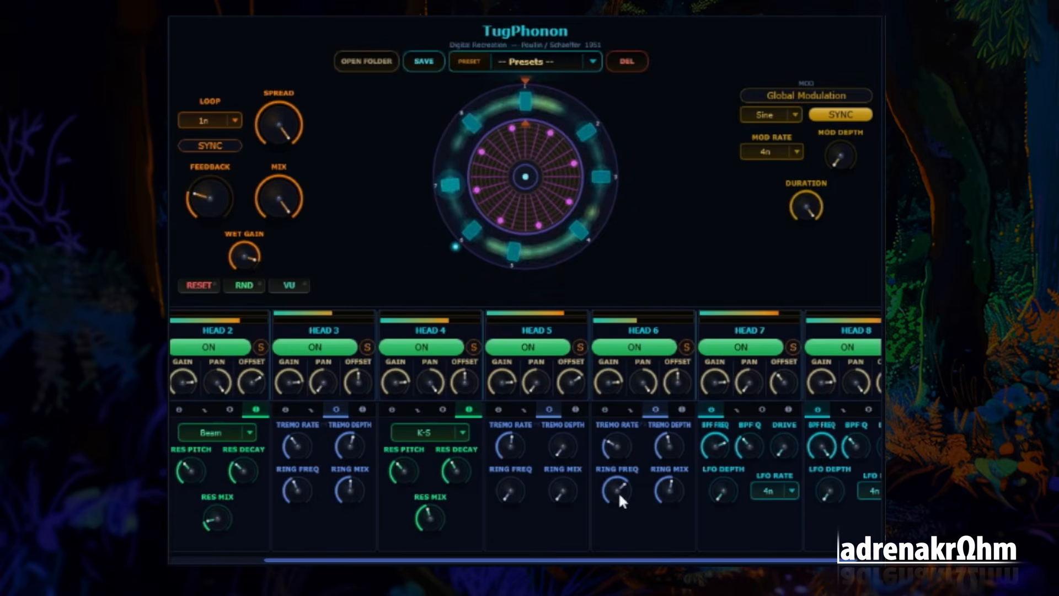
pyautogui.moveTo(622, 494); pyautogui.dragTo(621, 485)
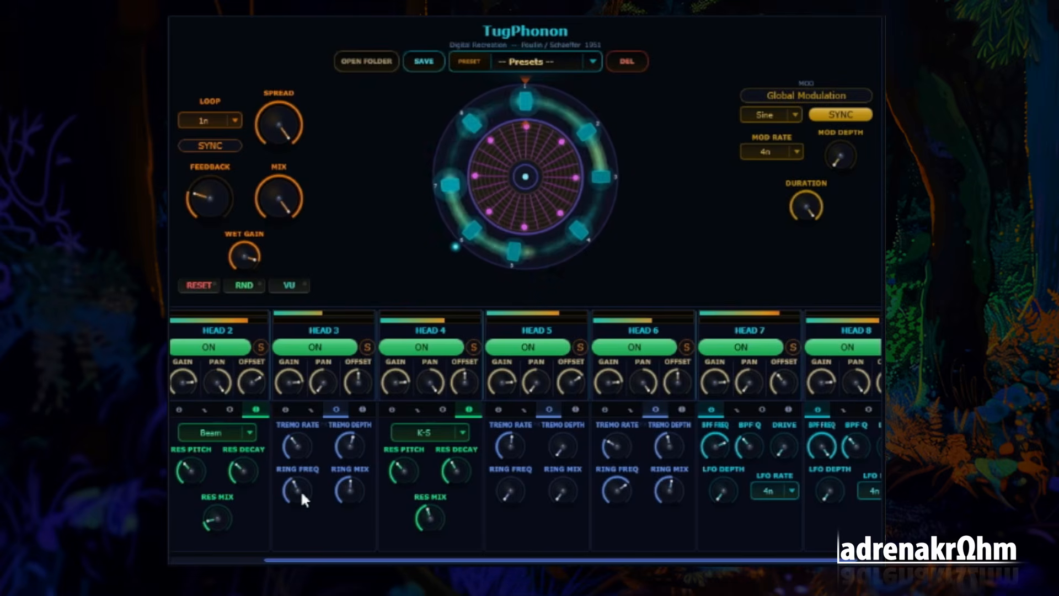
pyautogui.moveTo(302, 493); pyautogui.dragTo(299, 500)
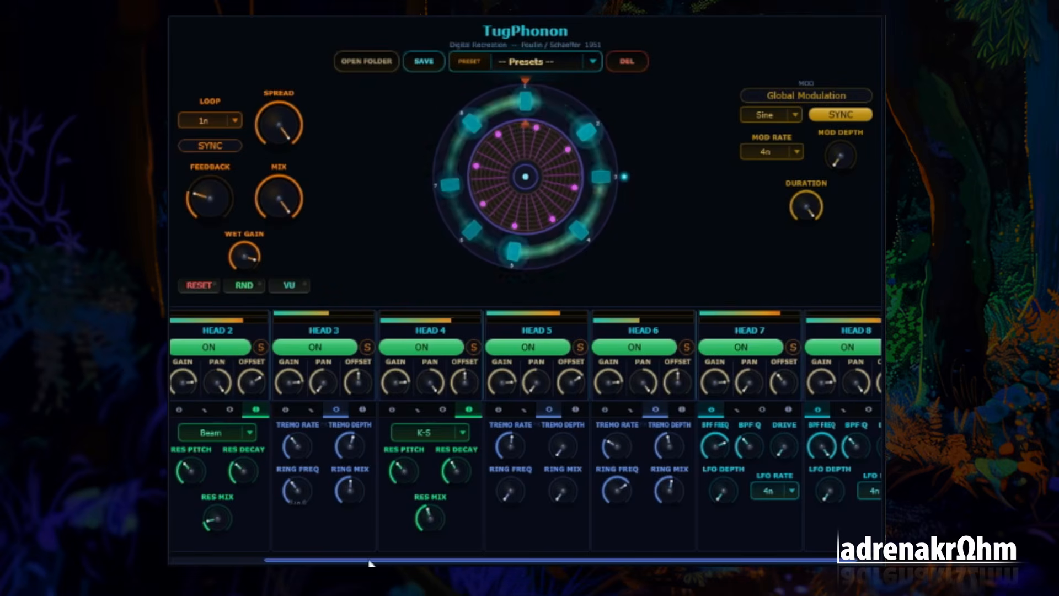
pyautogui.moveTo(361, 560); pyautogui.dragTo(268, 560)
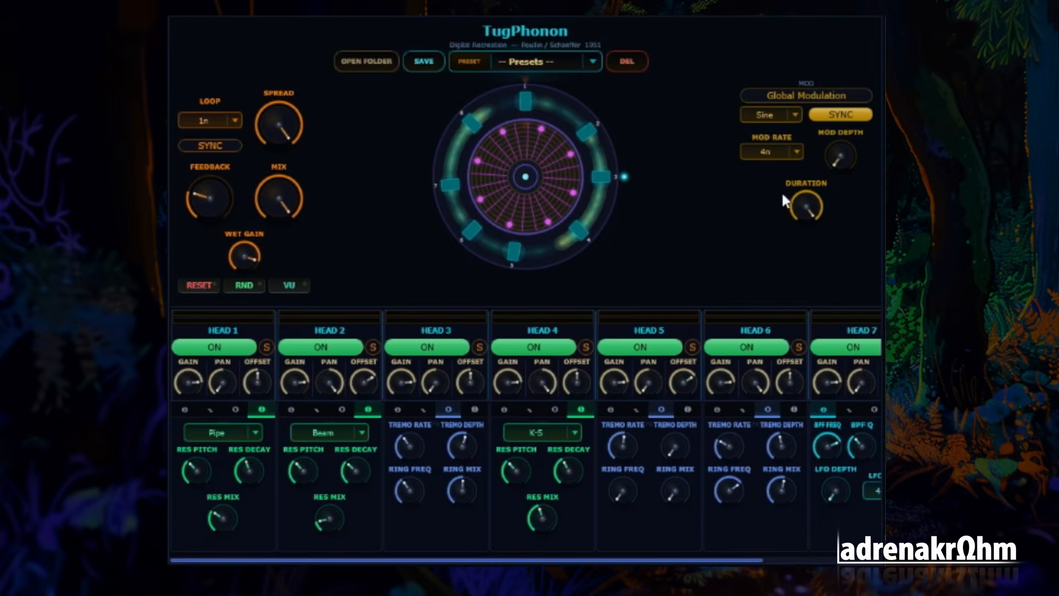
# Set the global modulation depth to about a fifth of its range and the modulation rate to 1n
pyautogui.moveTo(841, 156); pyautogui.dragTo(846, 103)
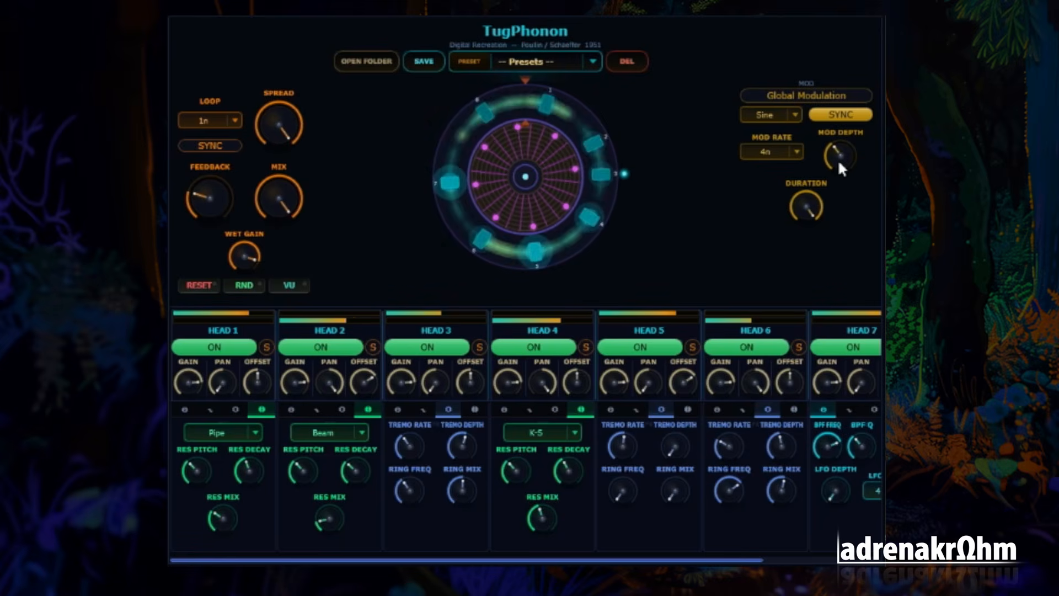
pyautogui.moveTo(839, 162); pyautogui.dragTo(839, 201)
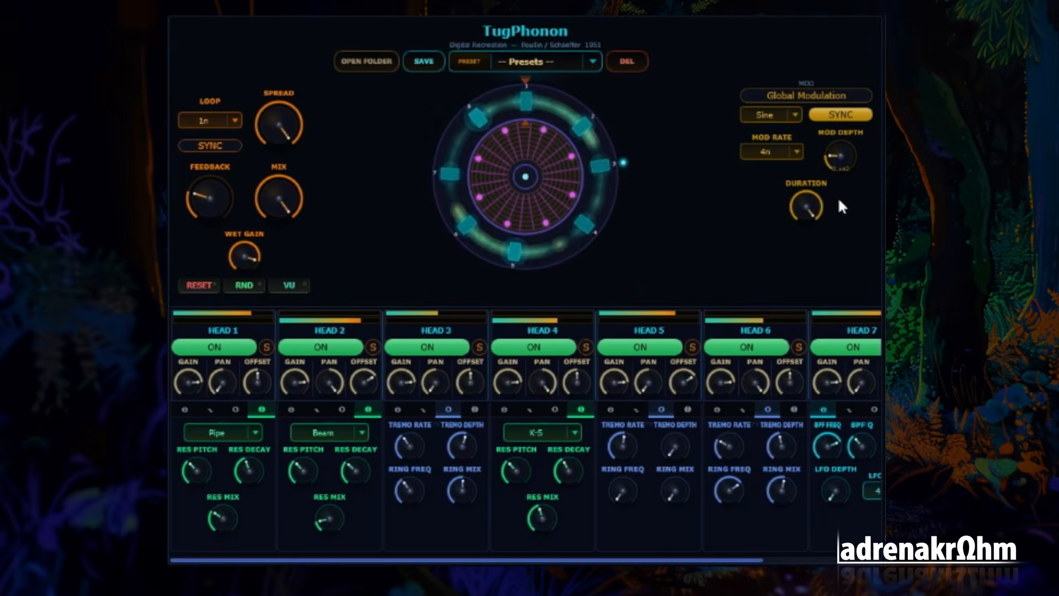
pyautogui.click(779, 155)
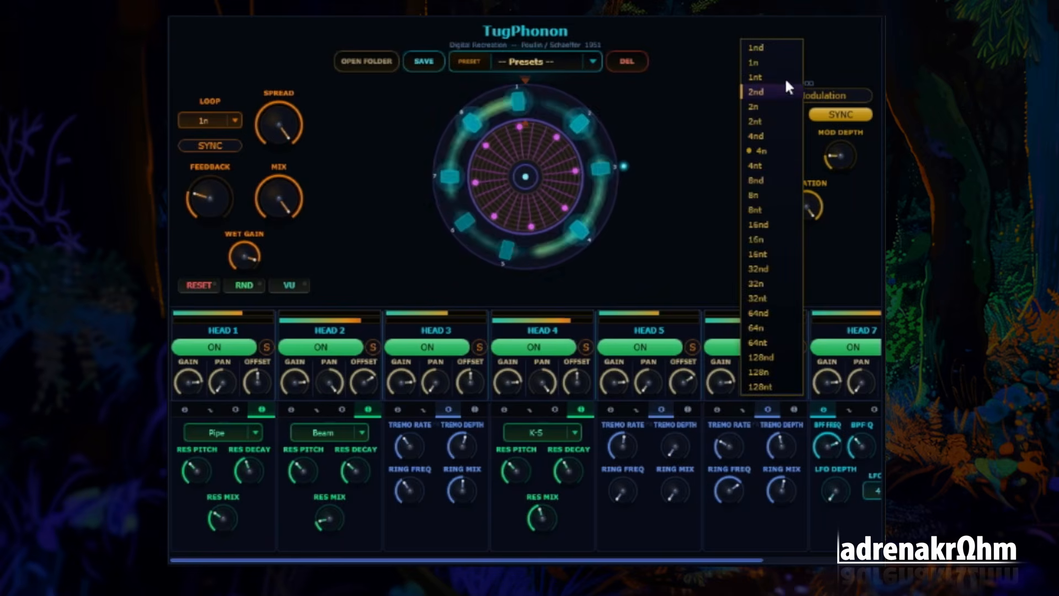
pyautogui.click(780, 60)
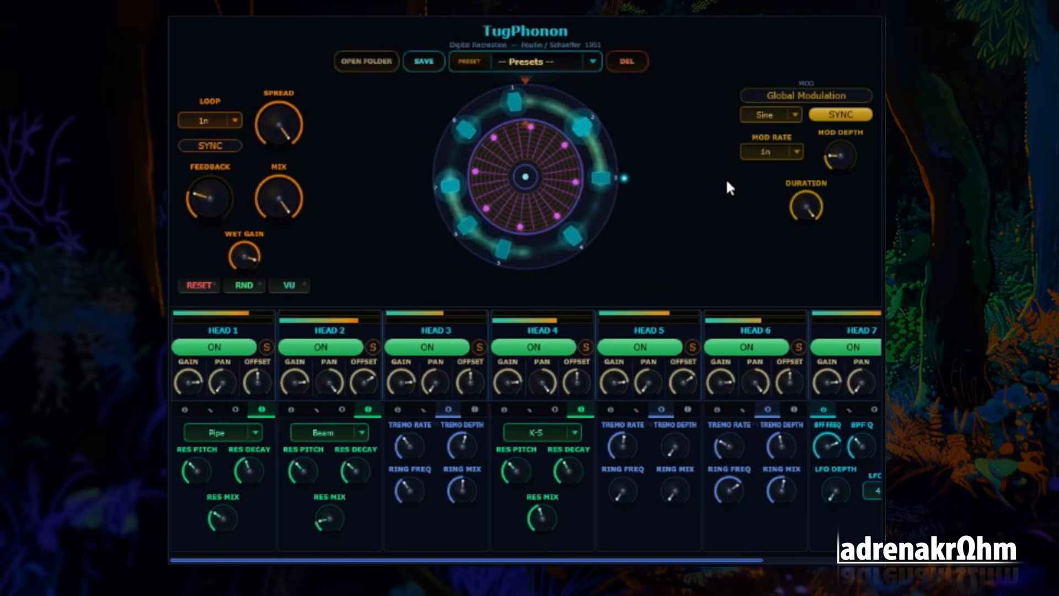
# Try a slightly higher global modulation depth and bring it back to about a fifth of its range
pyautogui.moveTo(843, 160); pyautogui.dragTo(846, 142)
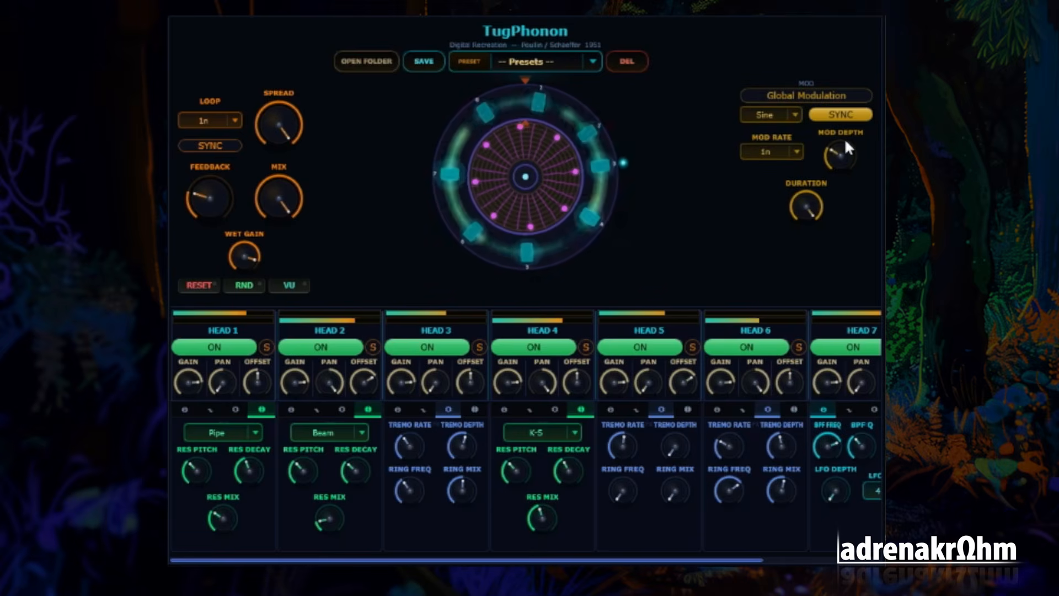
pyautogui.moveTo(846, 142); pyautogui.dragTo(846, 135)
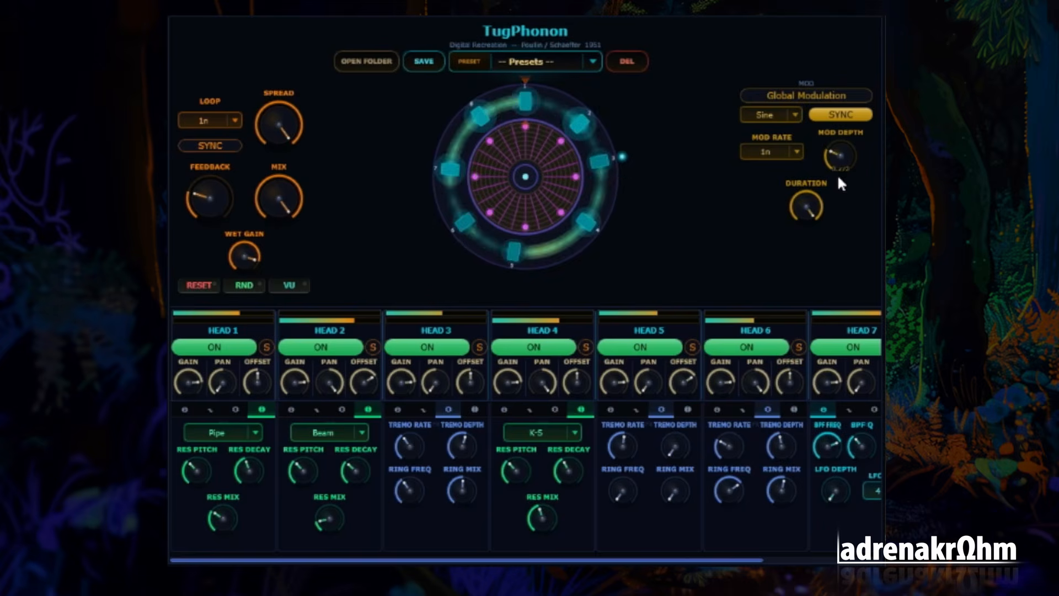
pyautogui.moveTo(836, 163); pyautogui.dragTo(839, 191)
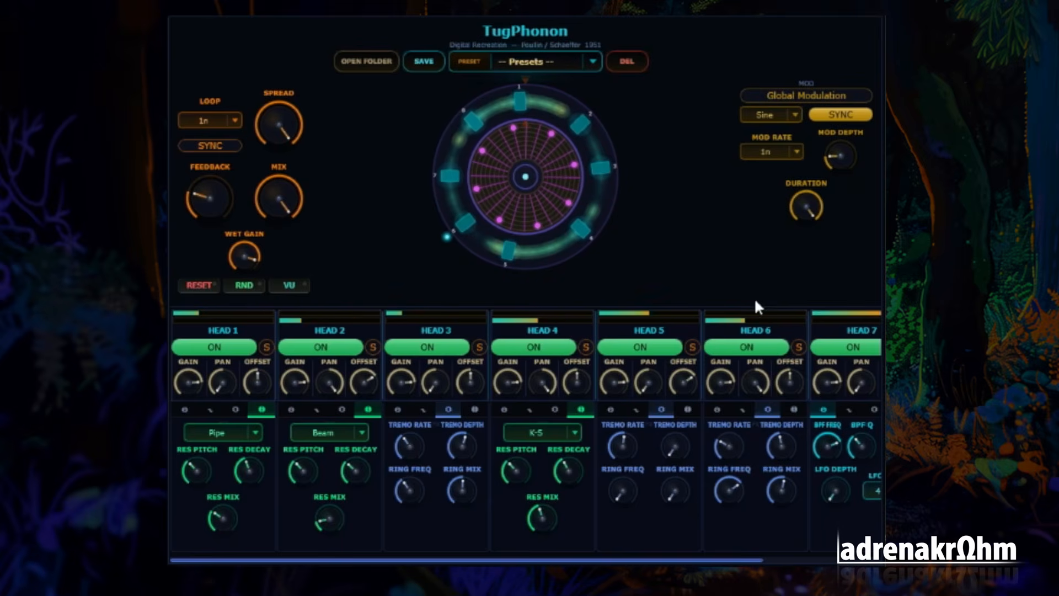
# Switch to individual modulation and give Head 3 a 1nd modulation rate with depth at about a fifth of its range
pyautogui.click(474, 409)
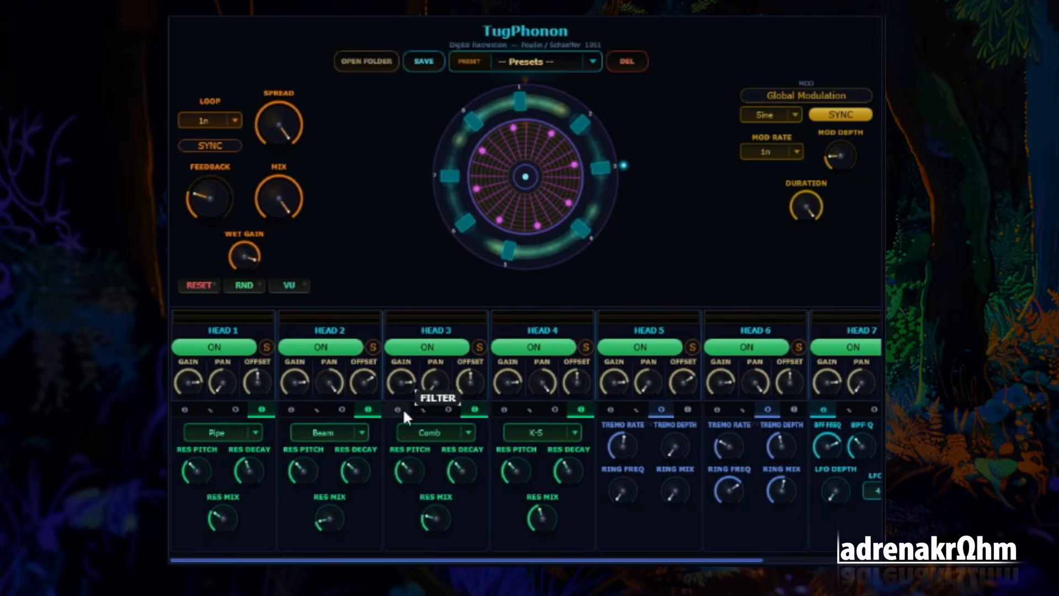
pyautogui.click(424, 410)
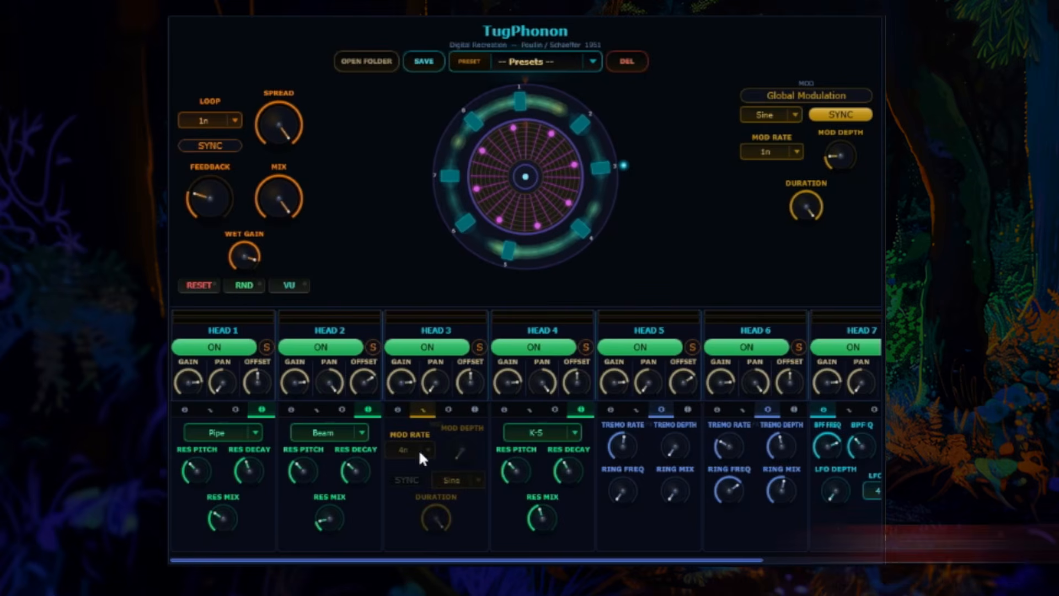
pyautogui.click(811, 94)
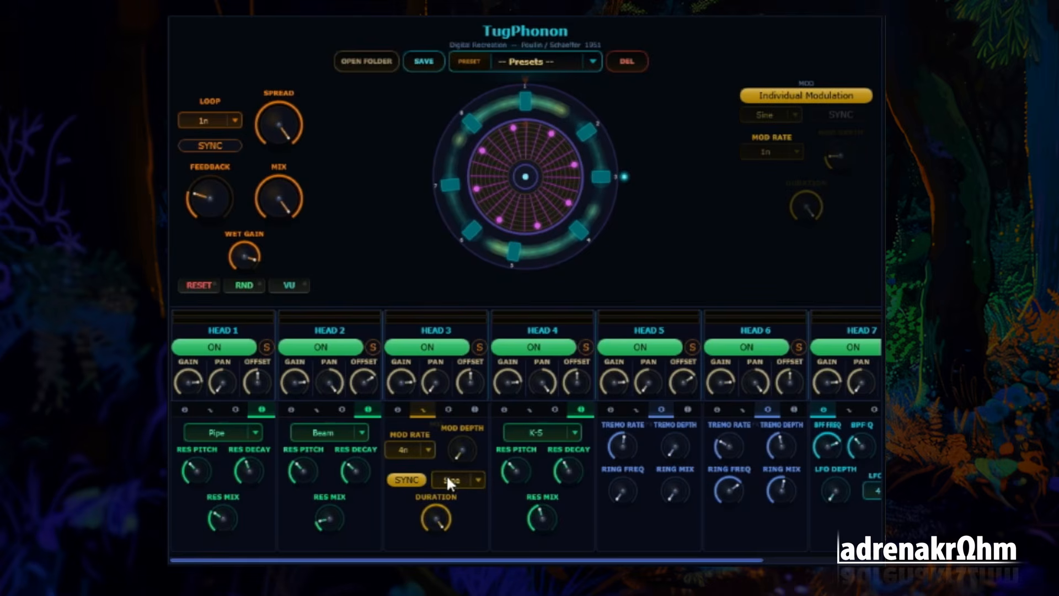
pyautogui.moveTo(461, 457); pyautogui.dragTo(473, 427)
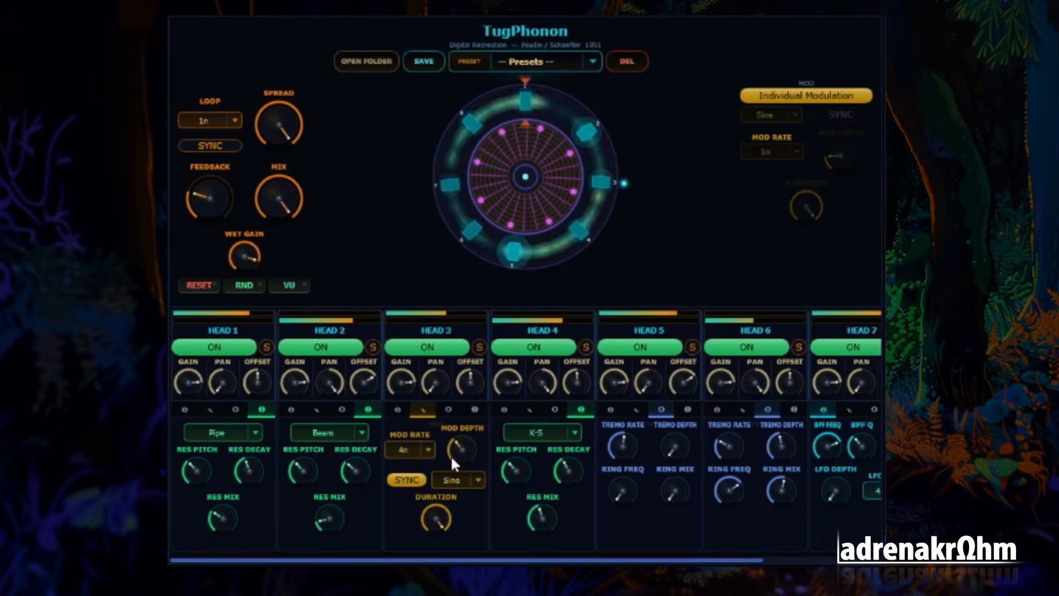
pyautogui.click(426, 448)
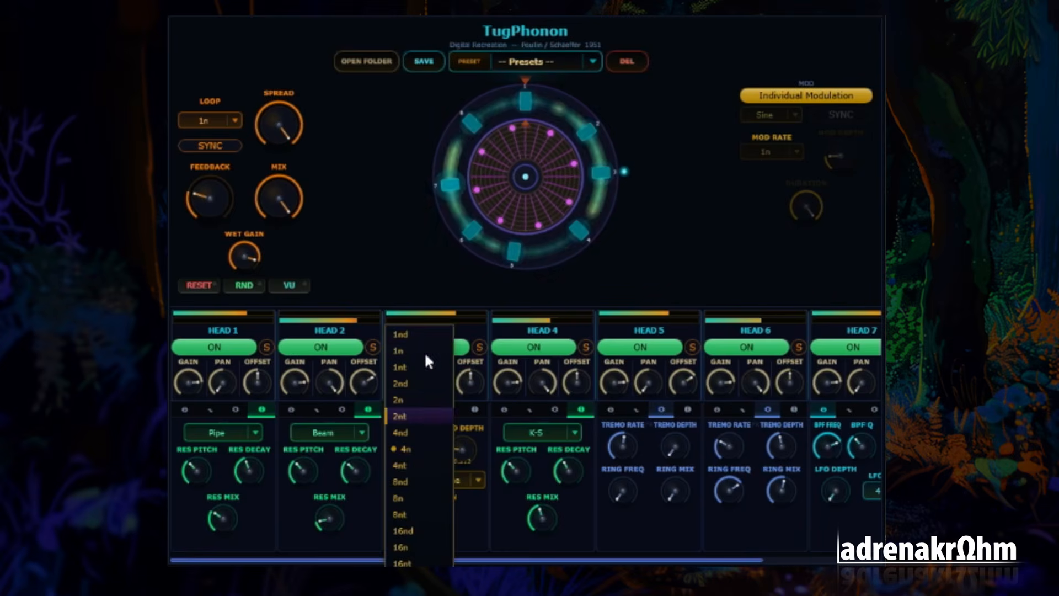
pyautogui.click(411, 336)
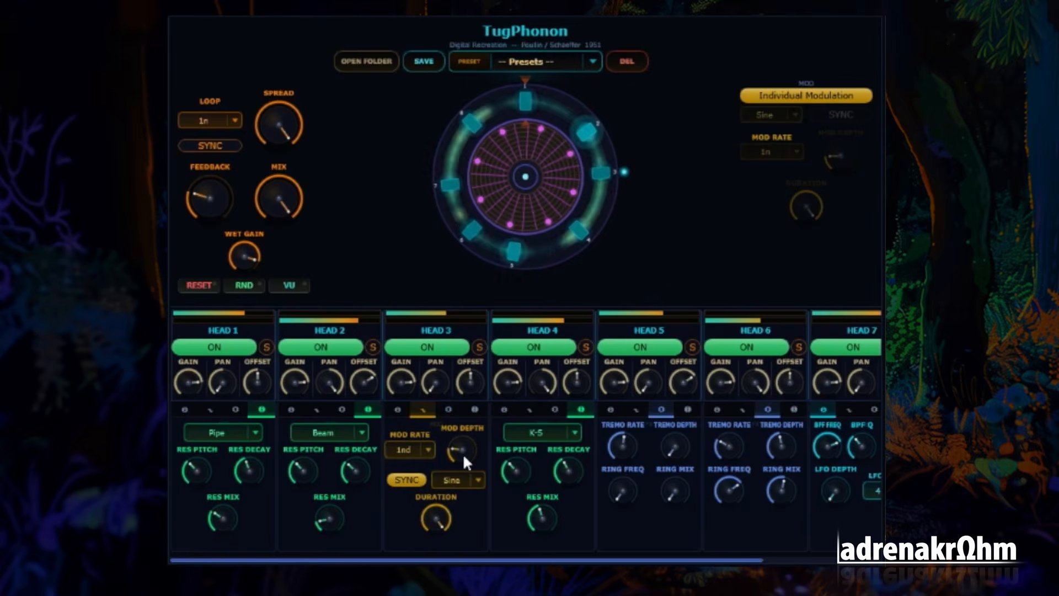
# Add a small modulation depth to Head 6 and set its modulation waveform to S&H
pyautogui.click(741, 409)
pyautogui.moveTo(766, 462); pyautogui.dragTo(787, 422)
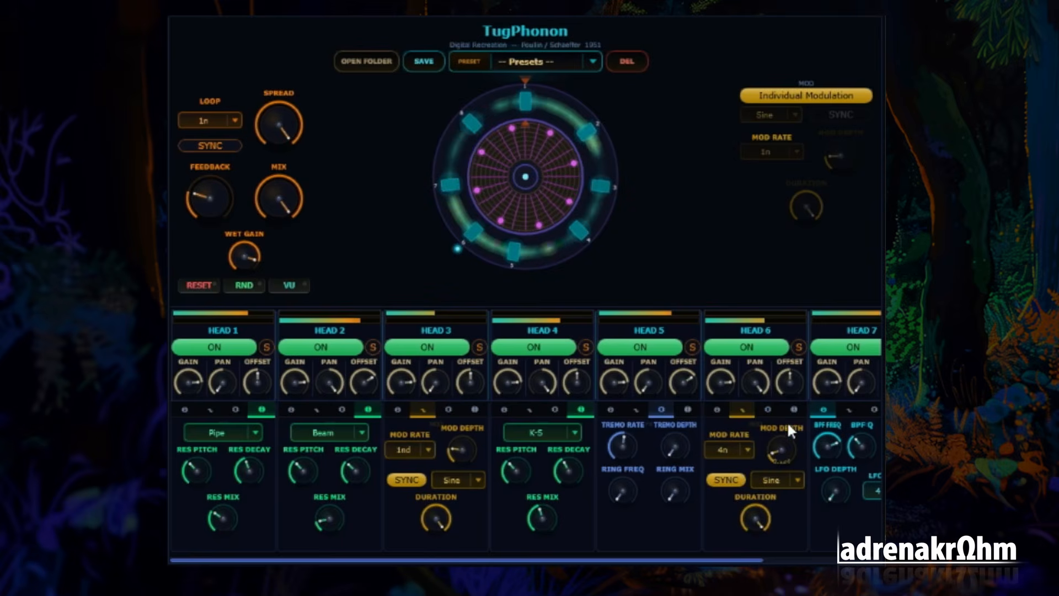
pyautogui.click(787, 481)
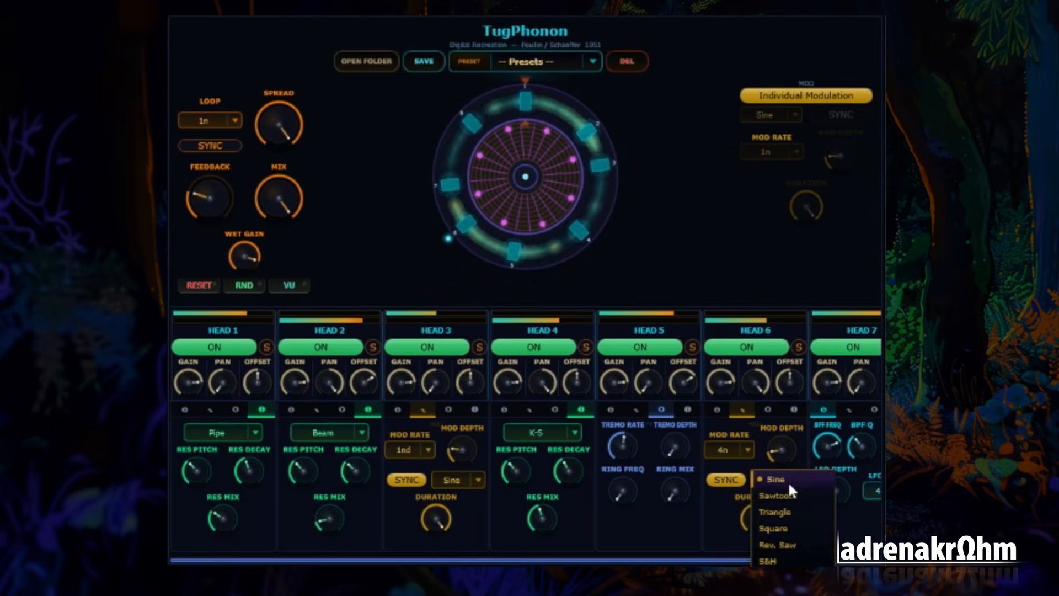
pyautogui.click(793, 562)
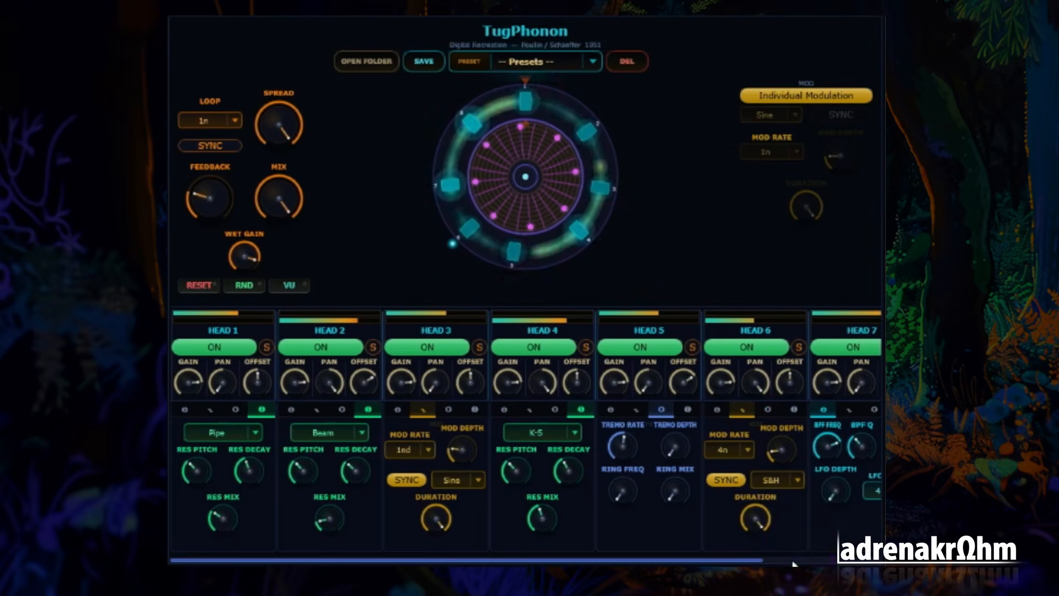
pyautogui.click(795, 480)
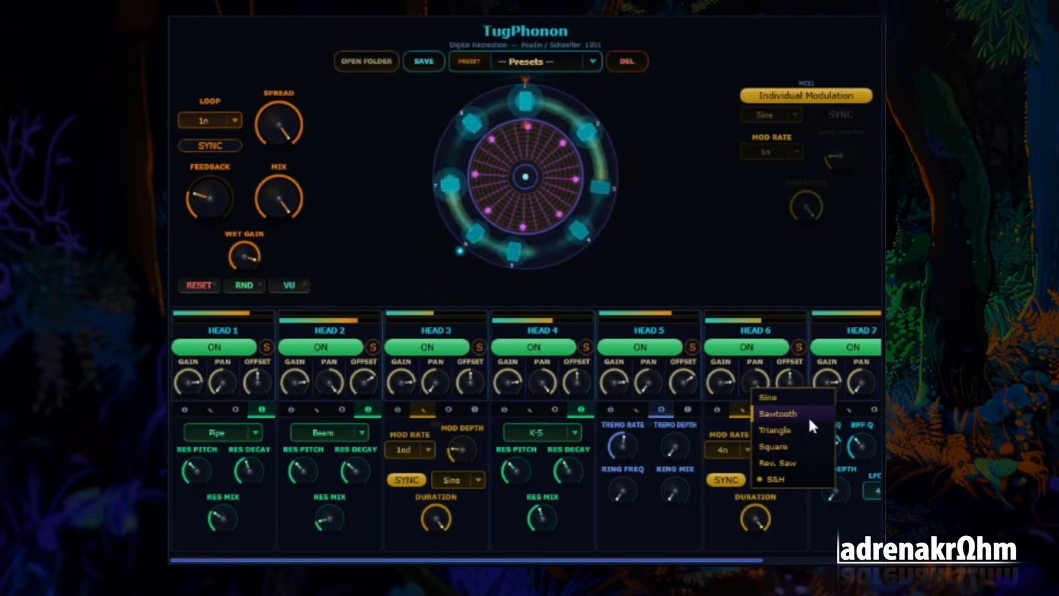
pyautogui.click(802, 525)
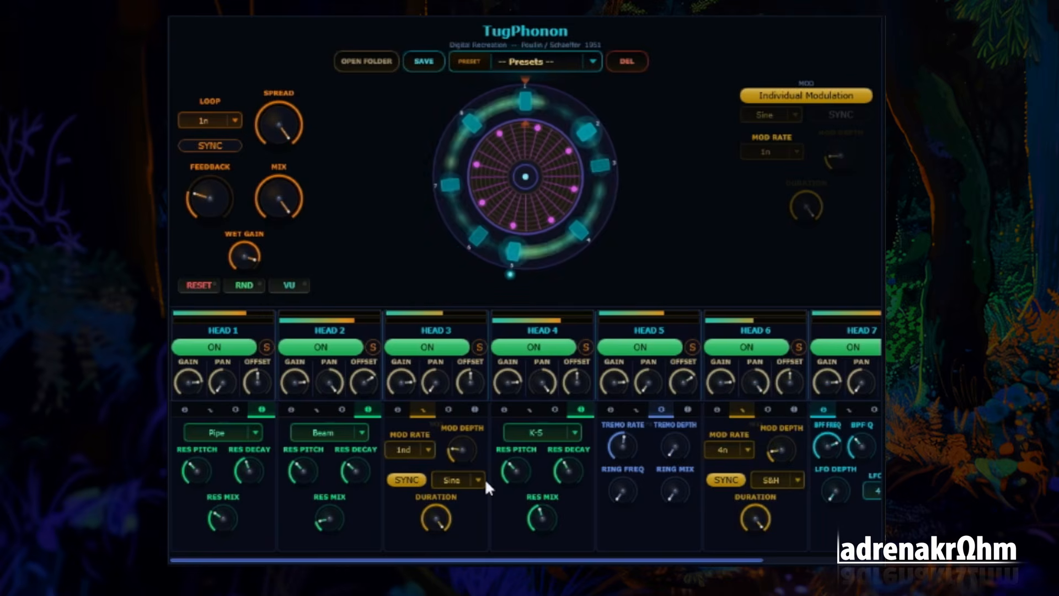
# Give Head 2 a modulation depth of about a fifth of its range and a Triangle modulation waveform
pyautogui.click(313, 412)
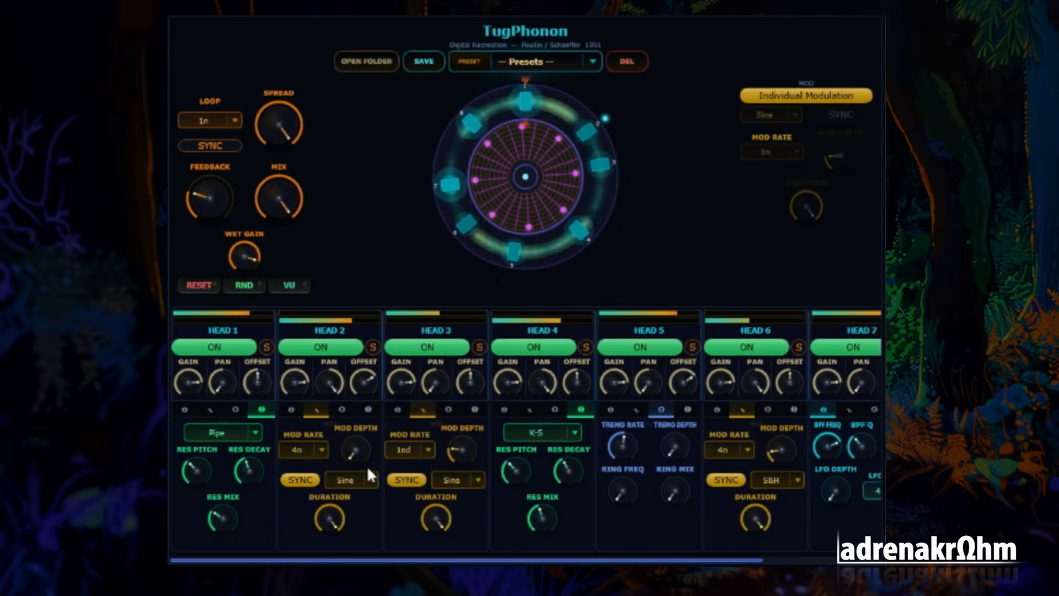
pyautogui.moveTo(356, 448); pyautogui.dragTo(356, 388)
pyautogui.click(372, 479)
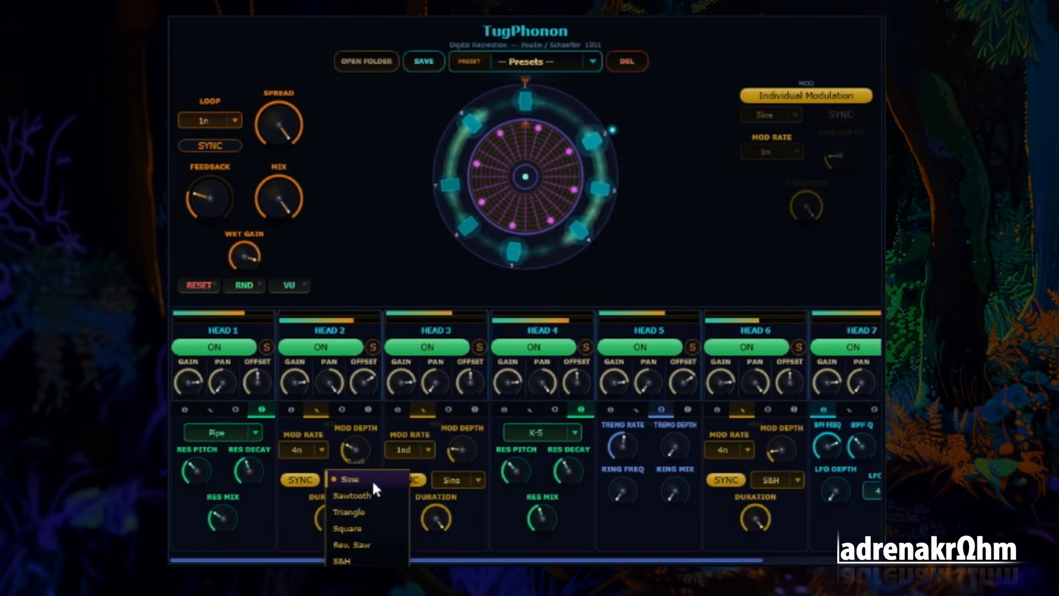
pyautogui.click(370, 511)
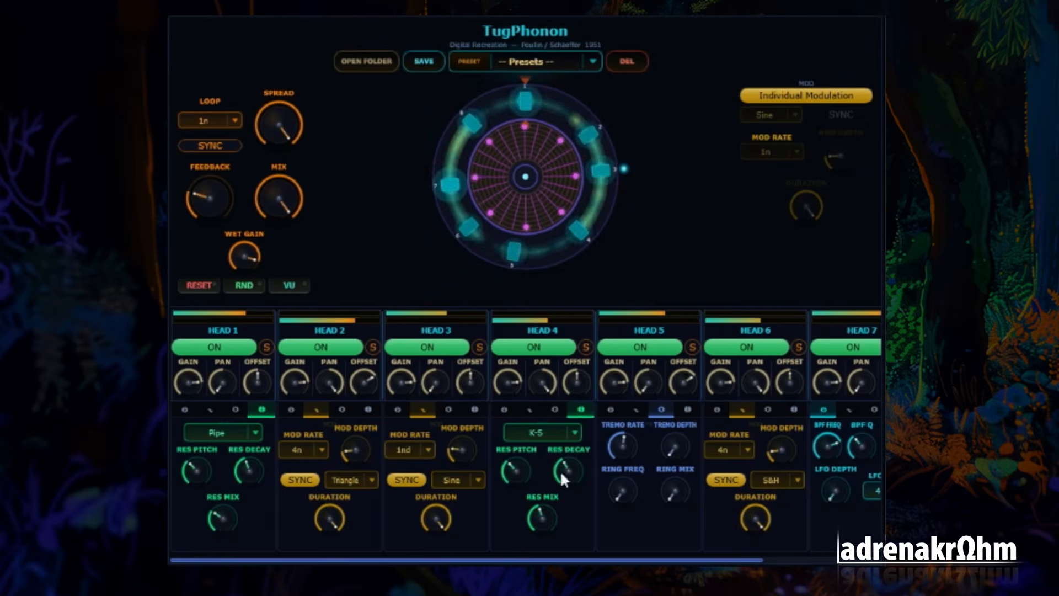
# Lower the resonator mix of Heads 4 and 1 to about a fifth of its range
pyautogui.moveTo(540, 511); pyautogui.dragTo(540, 563)
pyautogui.moveTo(222, 518); pyautogui.dragTo(219, 551)
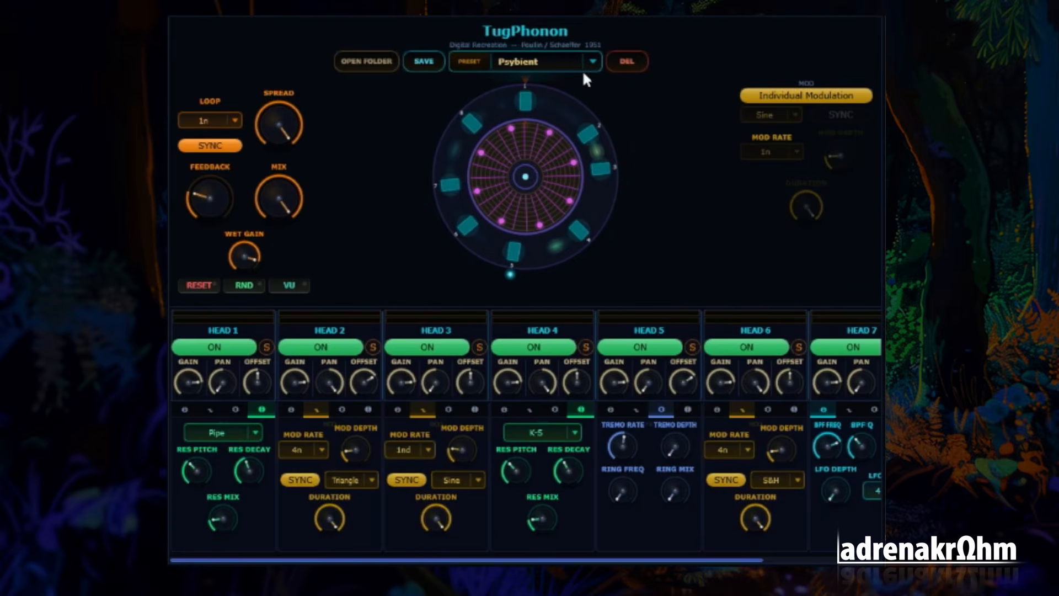
# Open the list of saved presets
pyautogui.click(583, 65)
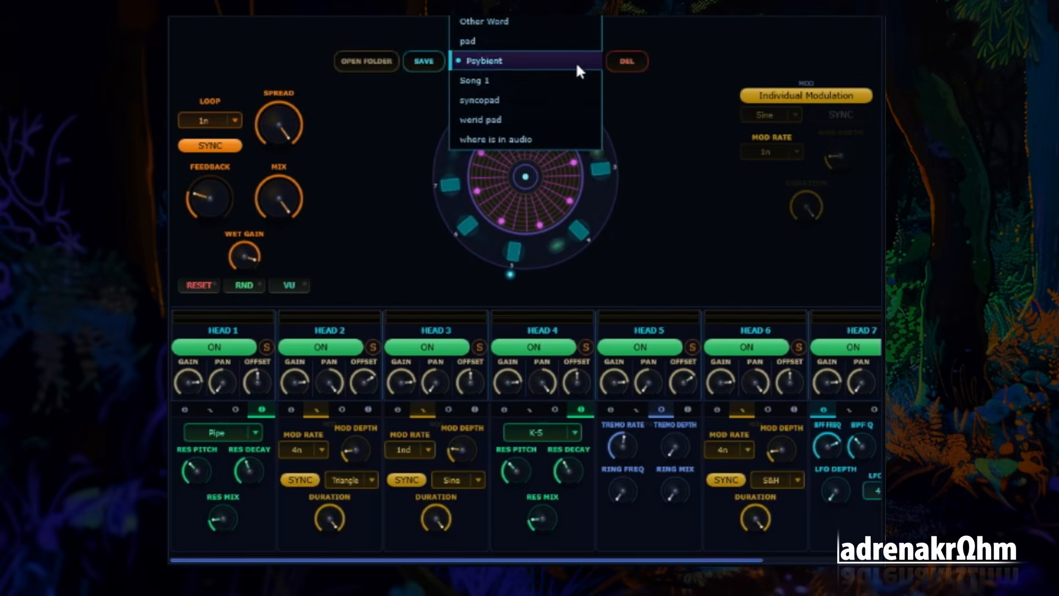